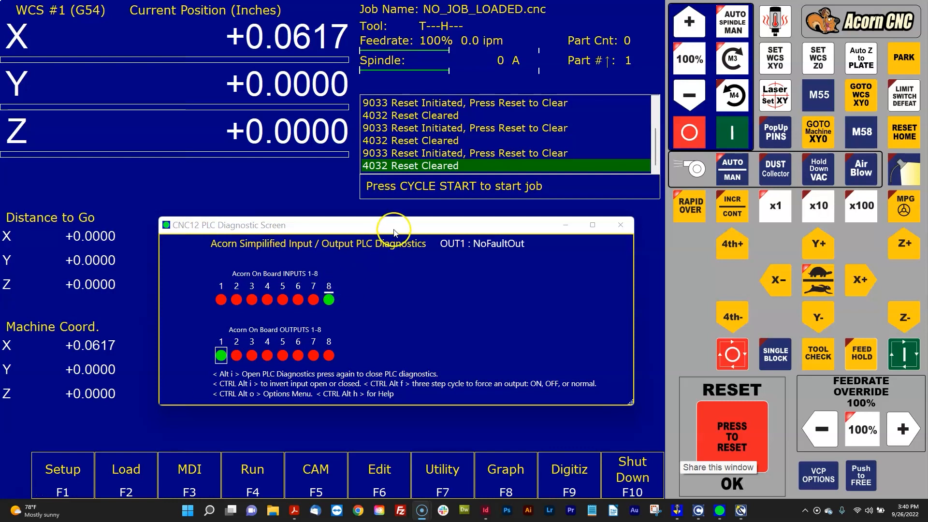
- Reposition the PLC diagnostic window slightly and select on-board input 1 to view its assigned function
drag(394, 229, 390, 233)
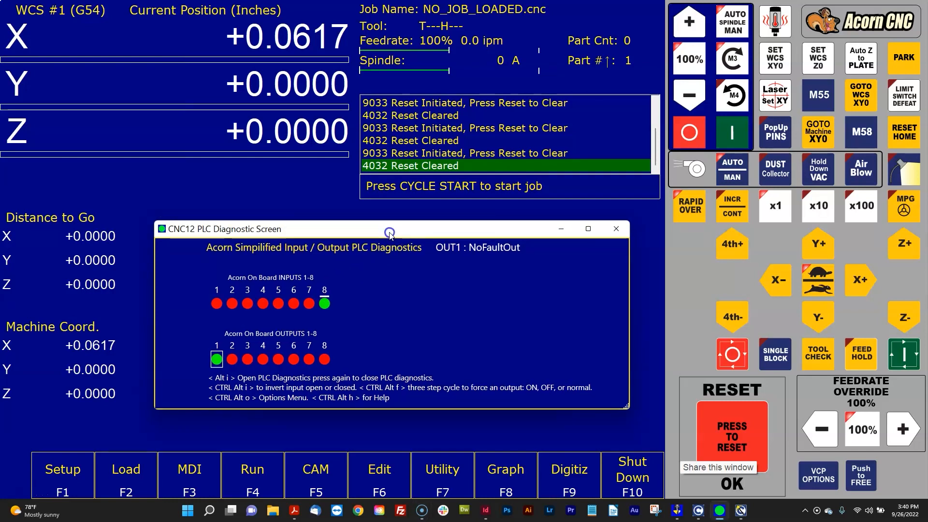
drag(390, 232, 384, 234)
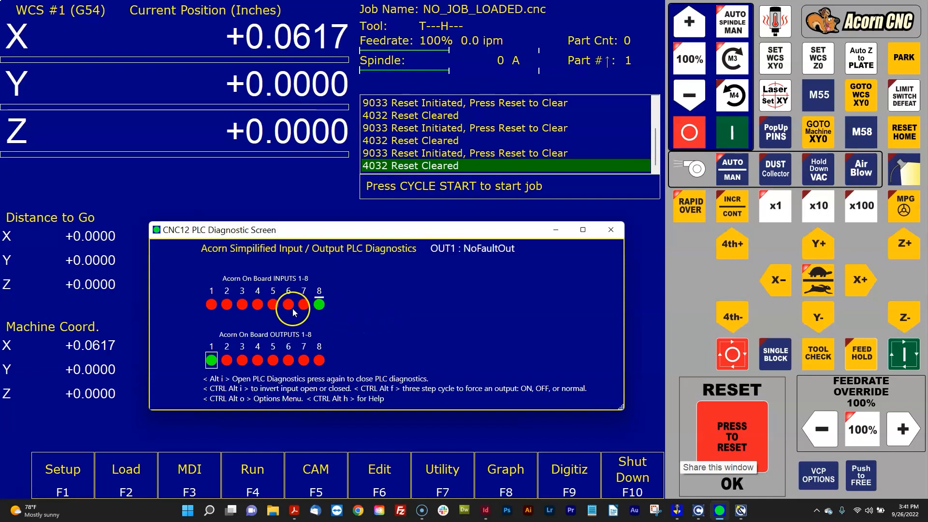
click(211, 304)
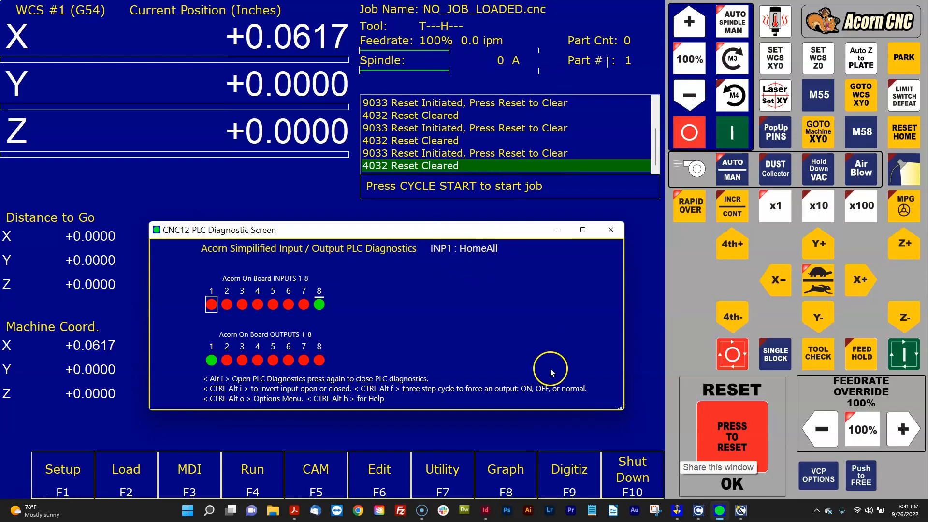
- Check the function assigned to input 1 under Input Definitions in the Router CNC Control Configuration Wizard, and return to the CNC12 screen
click(742, 510)
drag(389, 231, 556, 262)
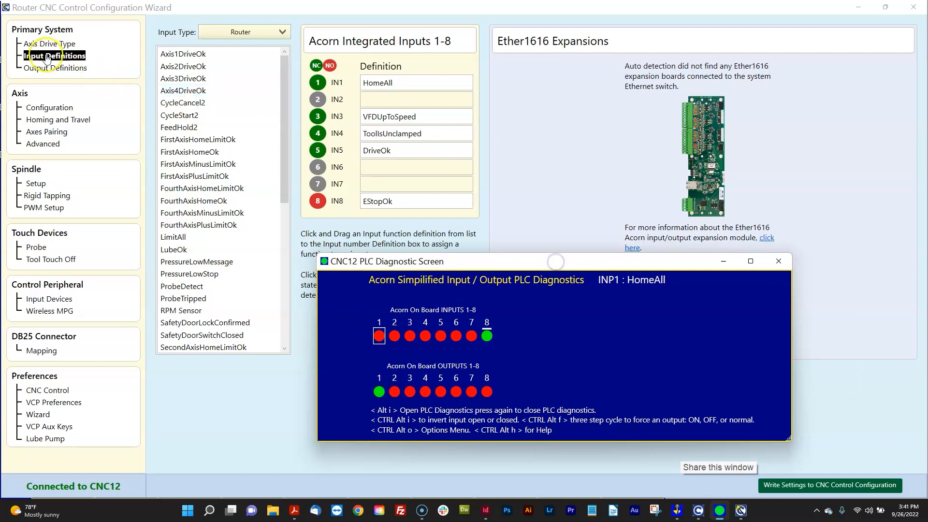
click(53, 68)
click(50, 57)
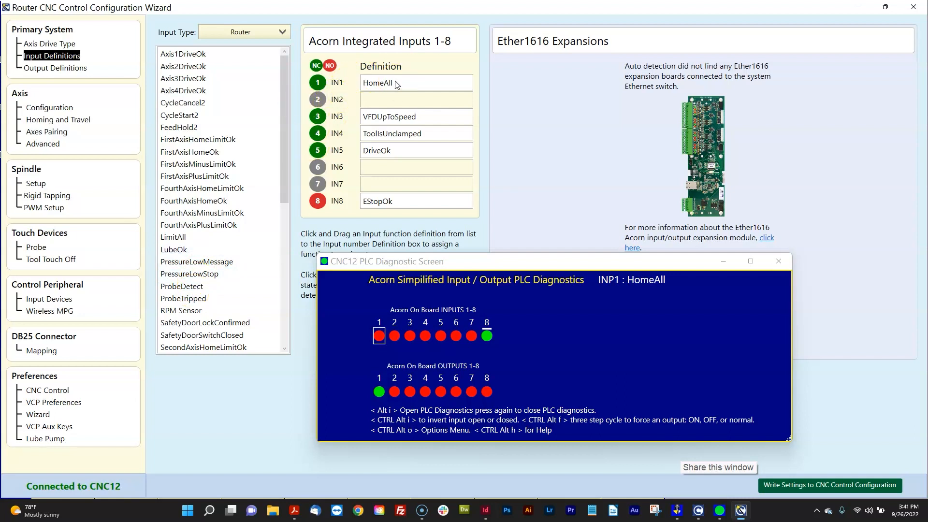
drag(532, 265, 471, 252)
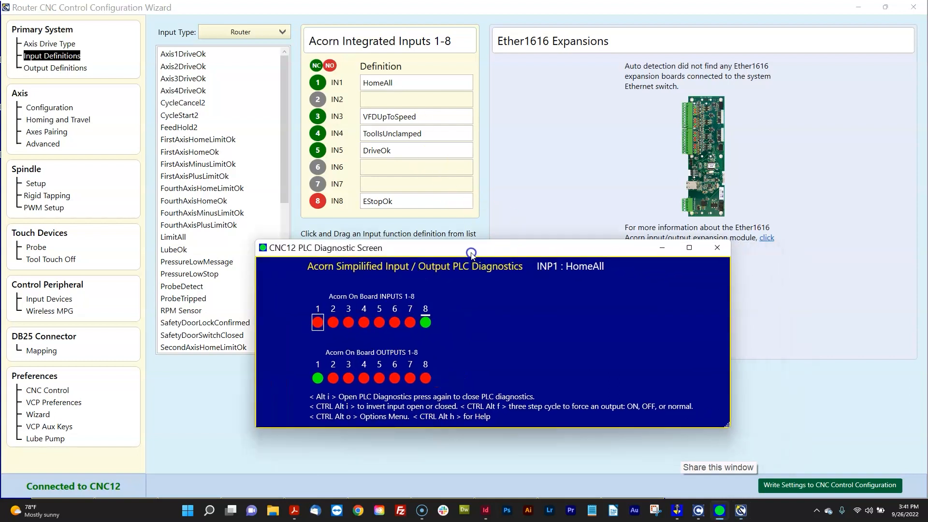
click(859, 10)
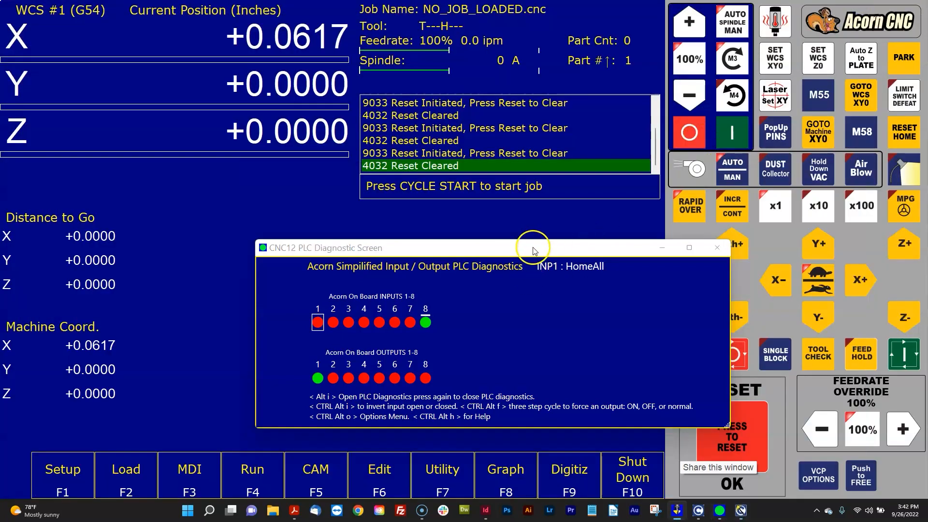
- Move the PLC diagnostic window clear of the jog controls and browse the on-board inputs' assigned functions, ending on input 4
drag(534, 248, 436, 235)
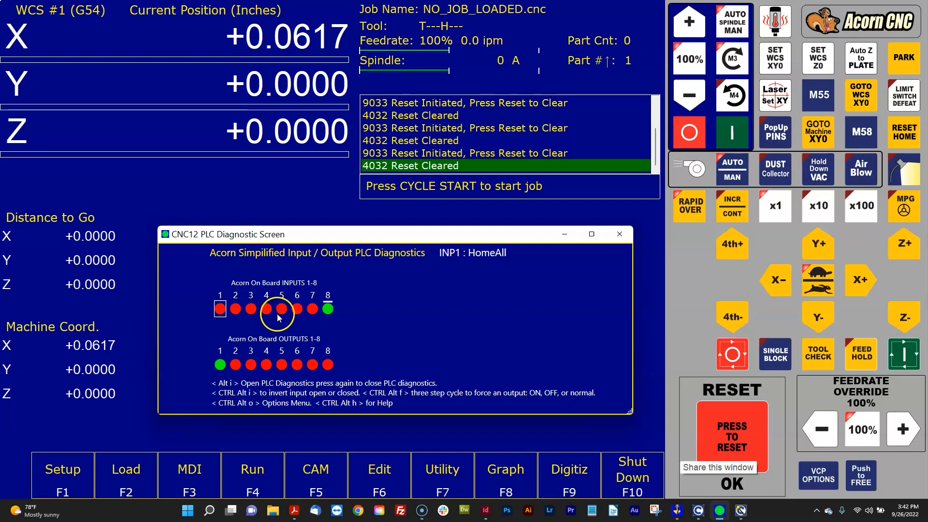
key(Right)
key(Right)
key(Right)
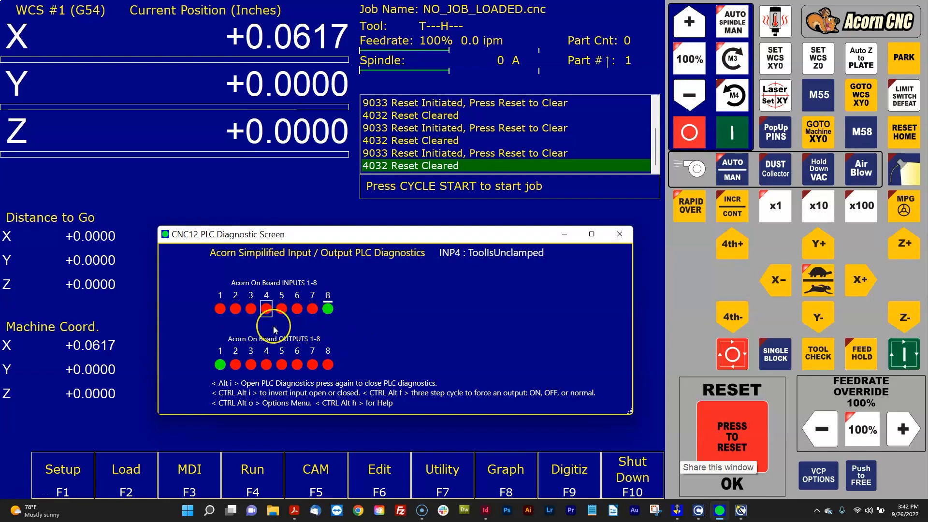
key(Left)
key(Left)
key(Right)
key(Right)
key(Right)
key(Right)
key(Right)
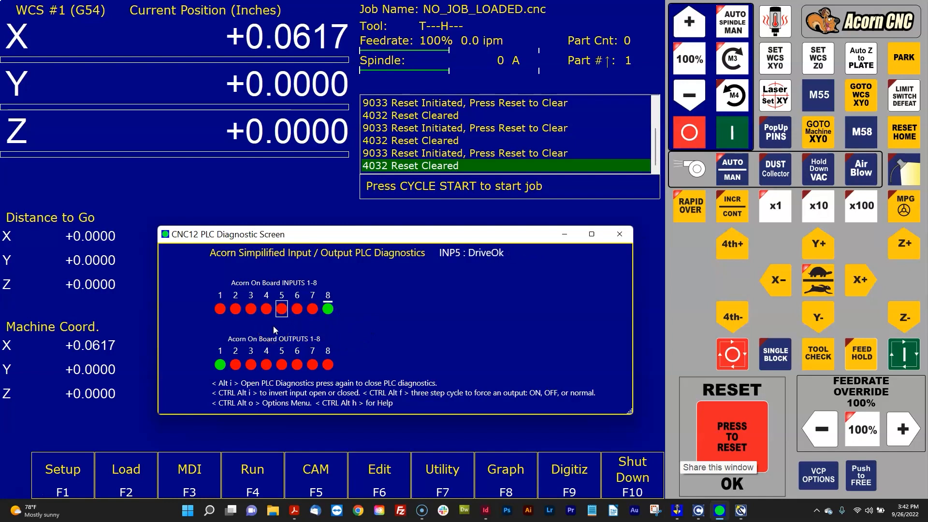
key(Right)
key(Left)
key(Left)
key(Left)
key(Left)
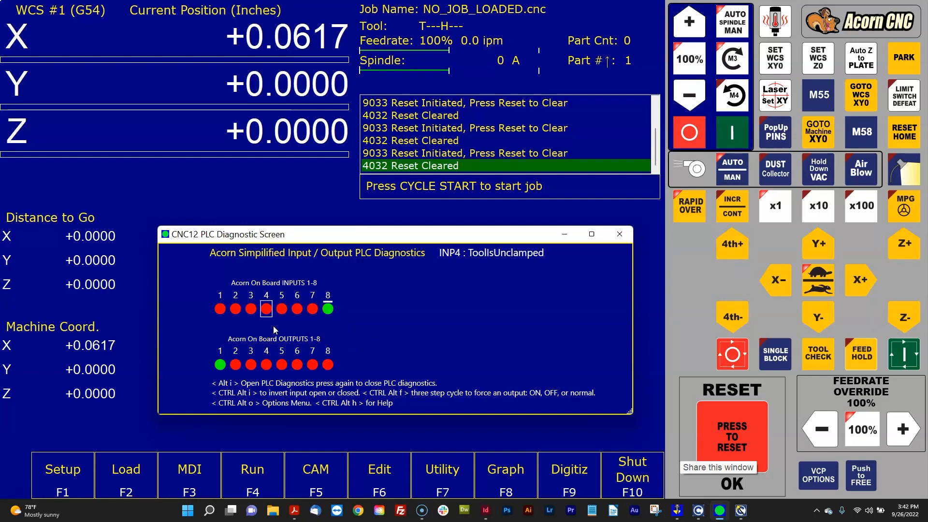
- Move the diagnostics selection from input 4 to the on-board outputs and go back to output 1
key(Down)
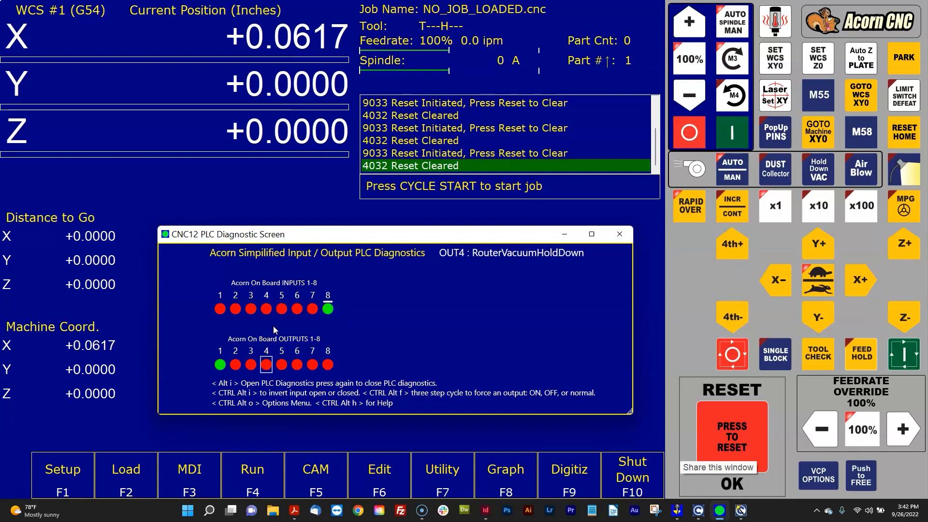
key(Left)
key(Left)
key(Left)
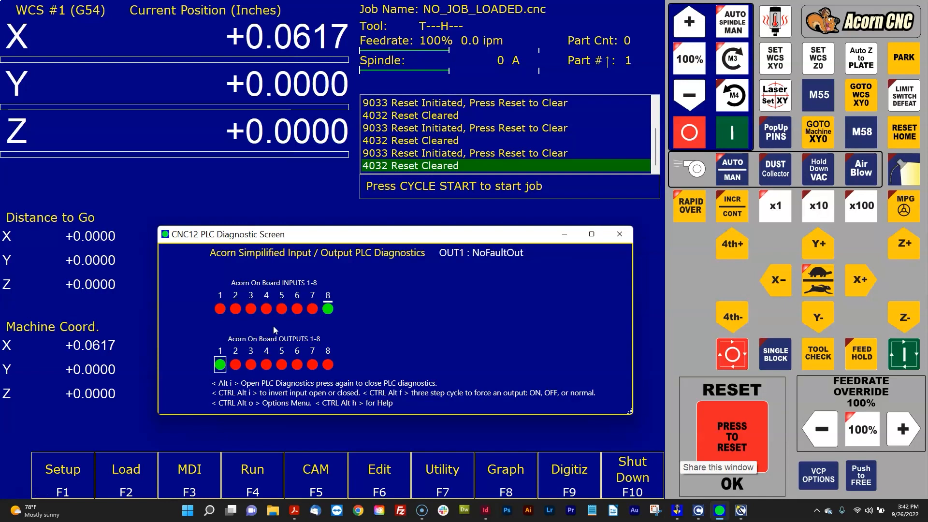
- Select on-board inputs 5, 4, 1 and 2 in turn to view their functions, ending on input 1
click(282, 310)
click(266, 310)
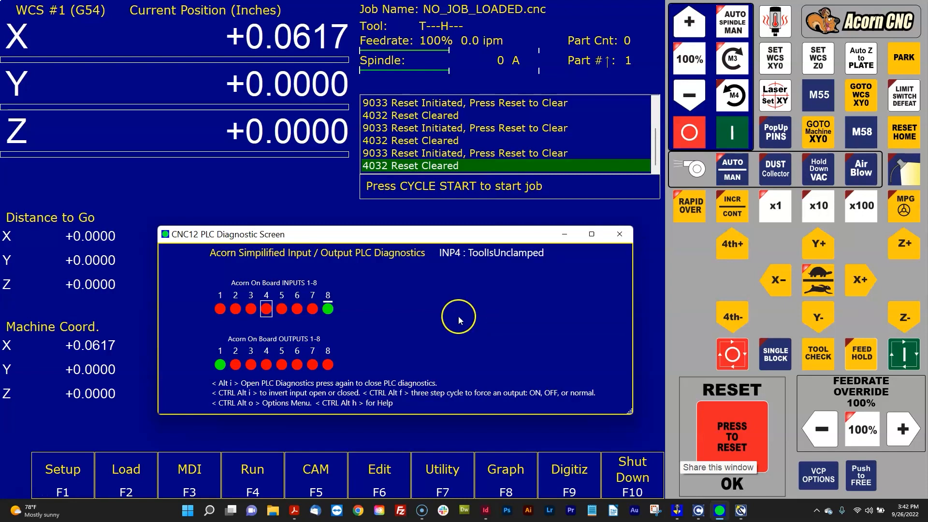
click(219, 311)
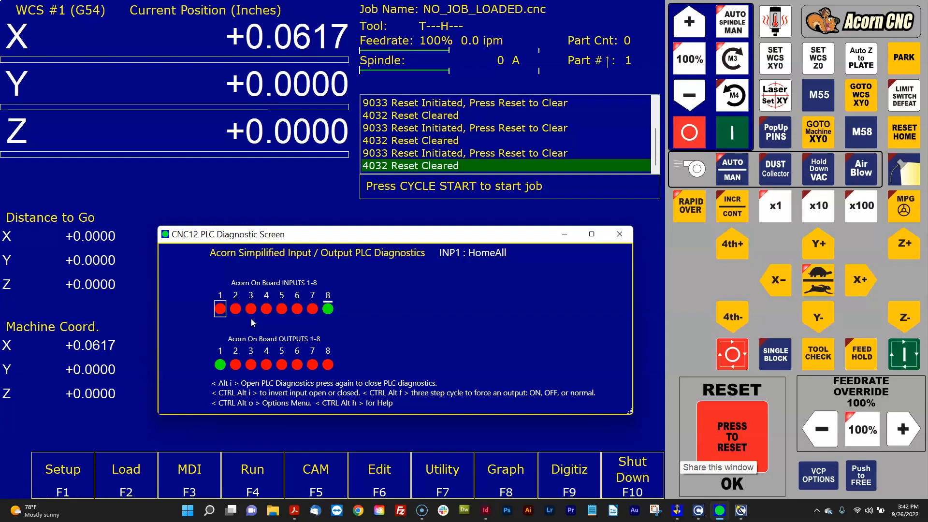
drag(341, 234, 336, 218)
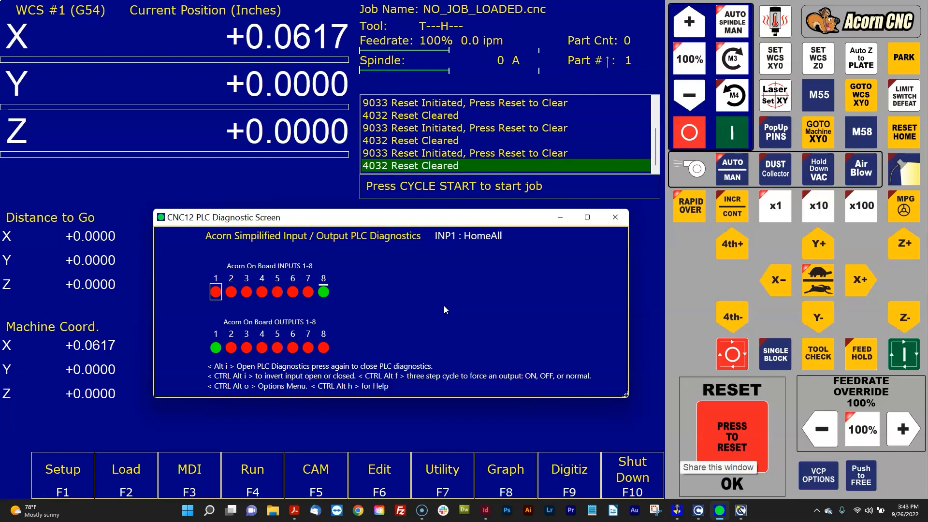
click(231, 292)
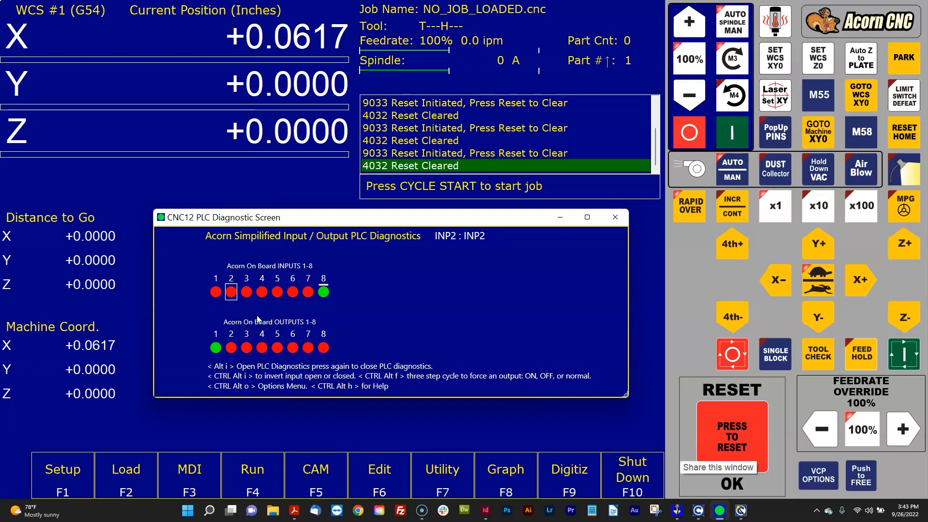
click(216, 292)
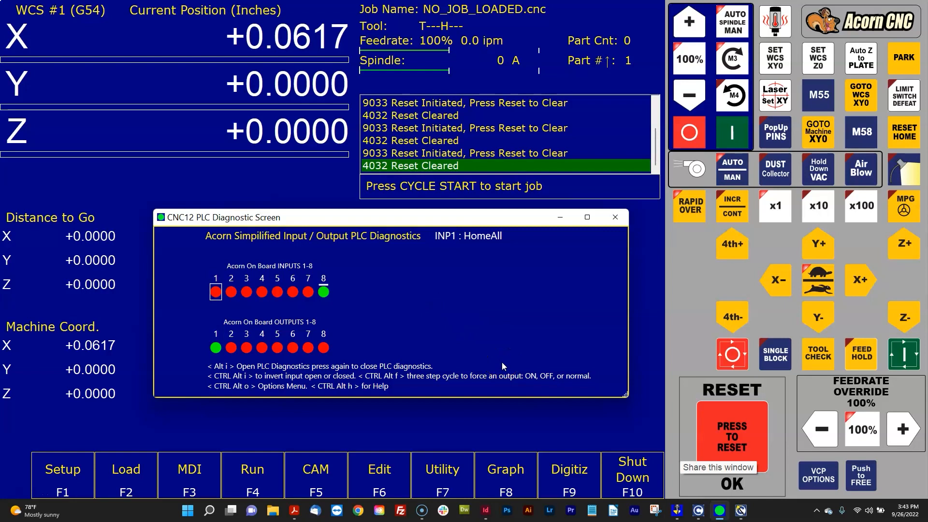
- Compare input 1's NC/NO setting in the Configuration Wizard with its diagnostic indicator, and return to the CNC12 screen
click(741, 510)
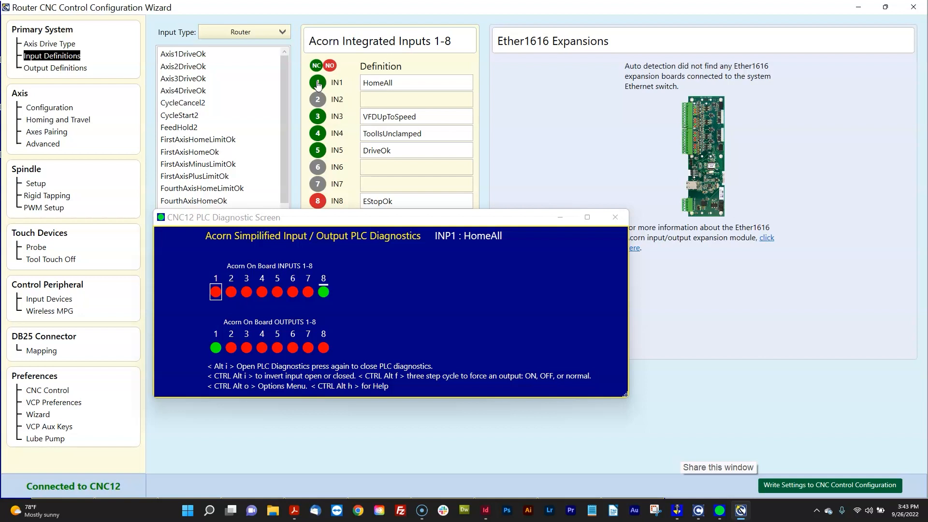
click(447, 224)
click(217, 296)
click(860, 7)
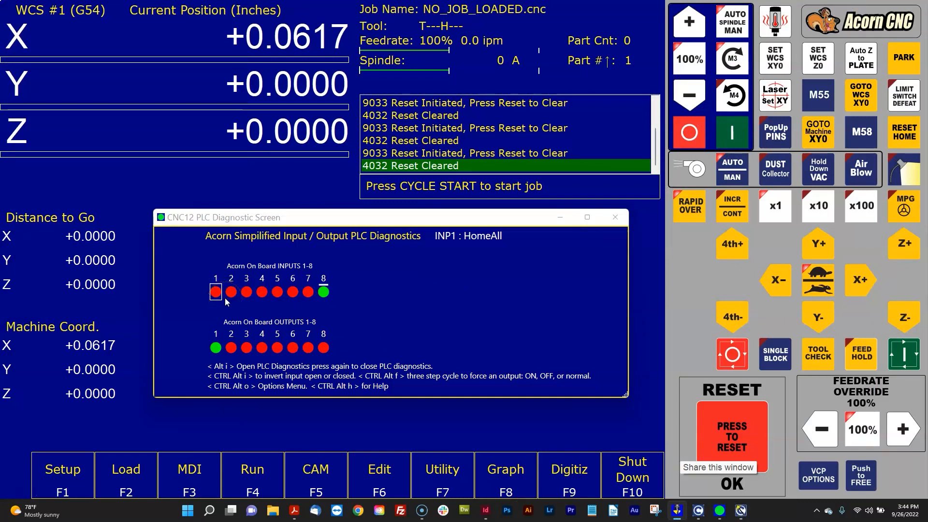
click(741, 511)
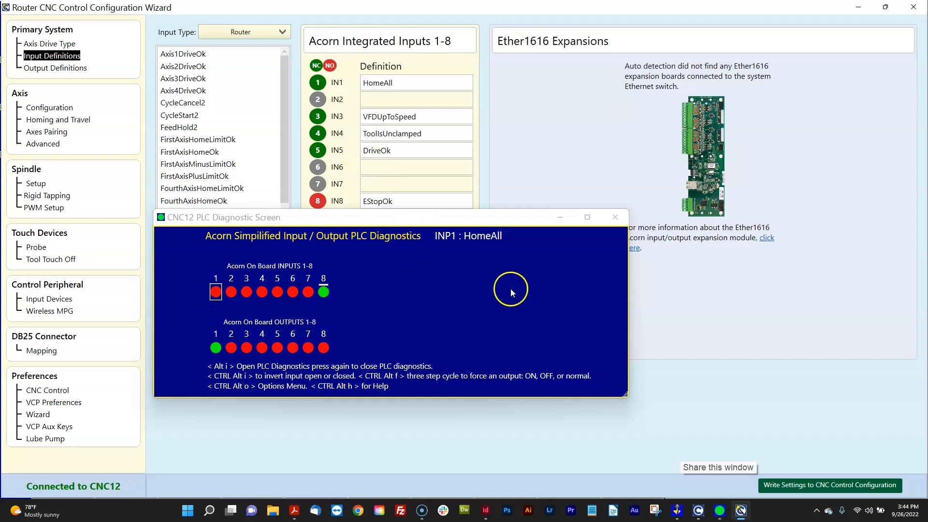
click(858, 10)
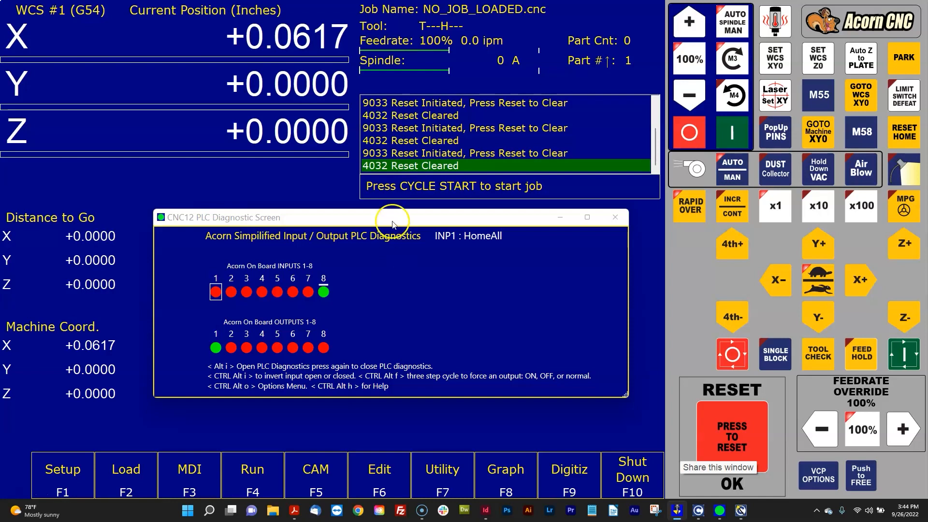
- Lower the PLC diagnostic window slightly and step through the on-board inputs from input 1 to input 7
drag(392, 218, 392, 227)
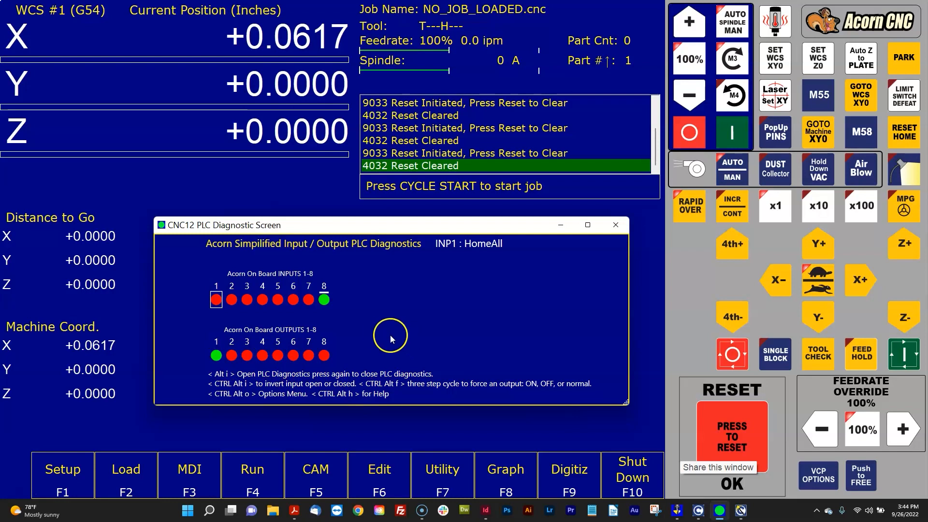
key(Right)
key(Right)
key(Right)
key(Right)
key(Right)
key(Right)
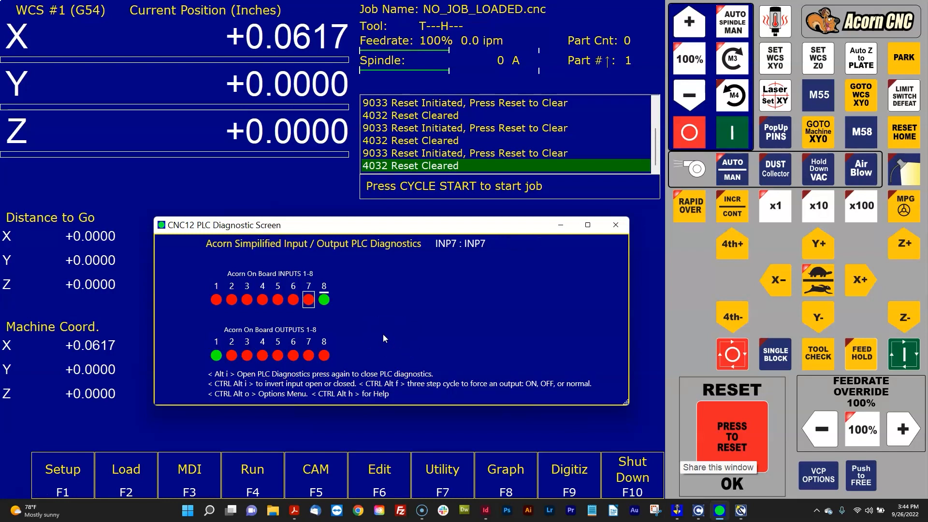
- Move the selection to the on-board outputs and step back from output 8 to output 1
key(Down)
key(Left)
key(Left)
key(Left)
key(Left)
key(Left)
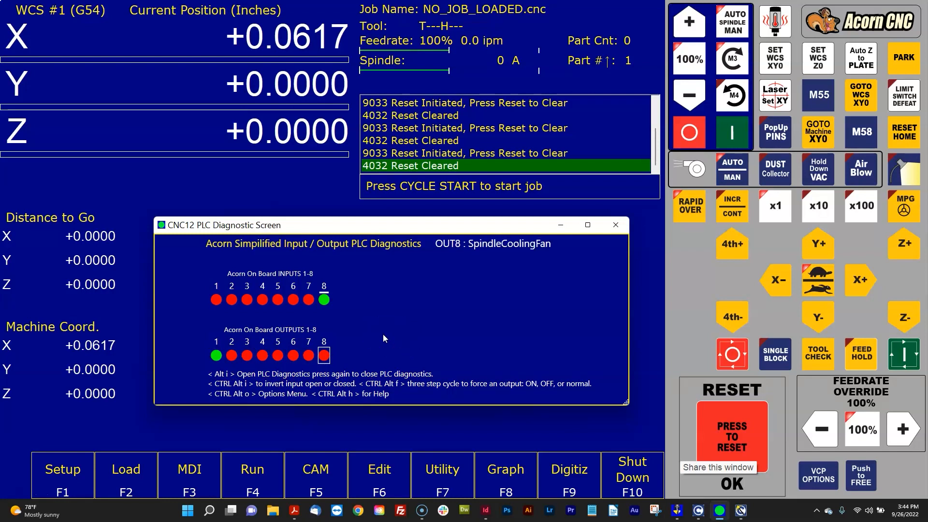
key(Left)
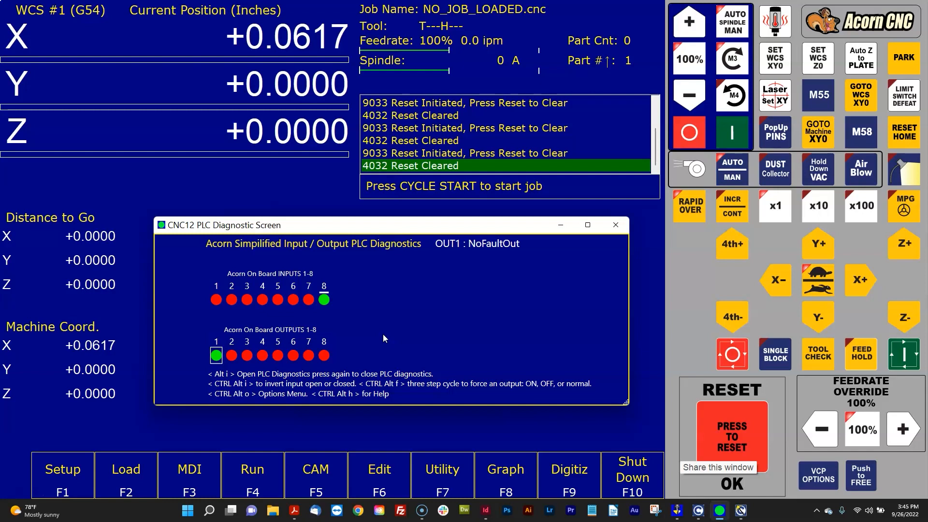
- Step through on-board outputs 2 to 8 one at a time to read each assigned function
key(Right)
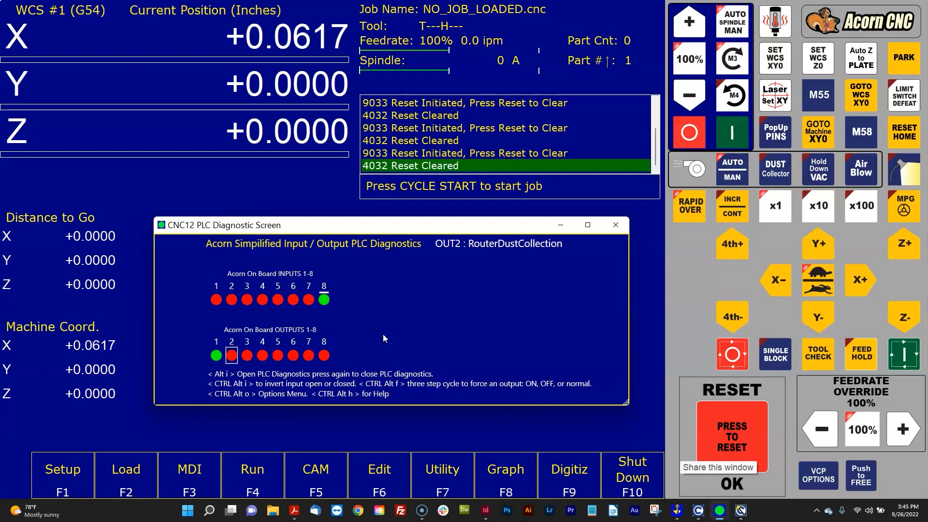
key(Right)
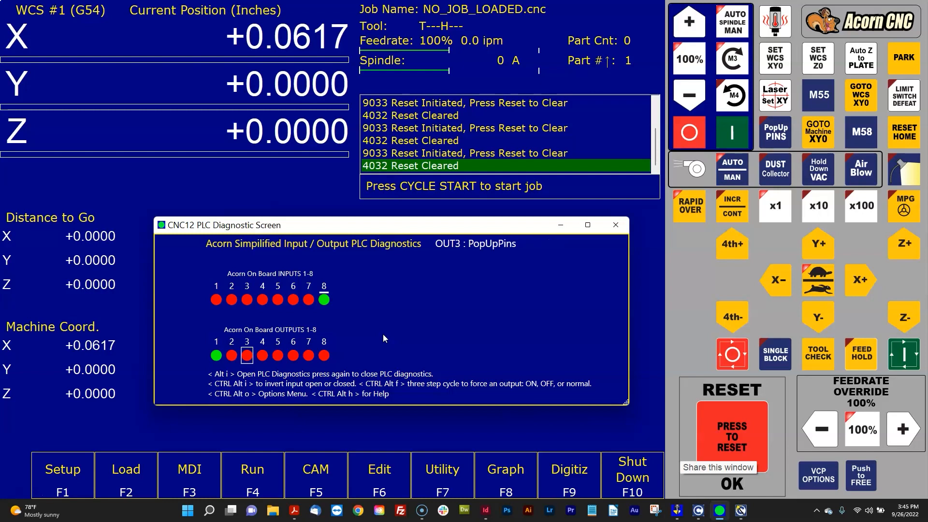
key(Right)
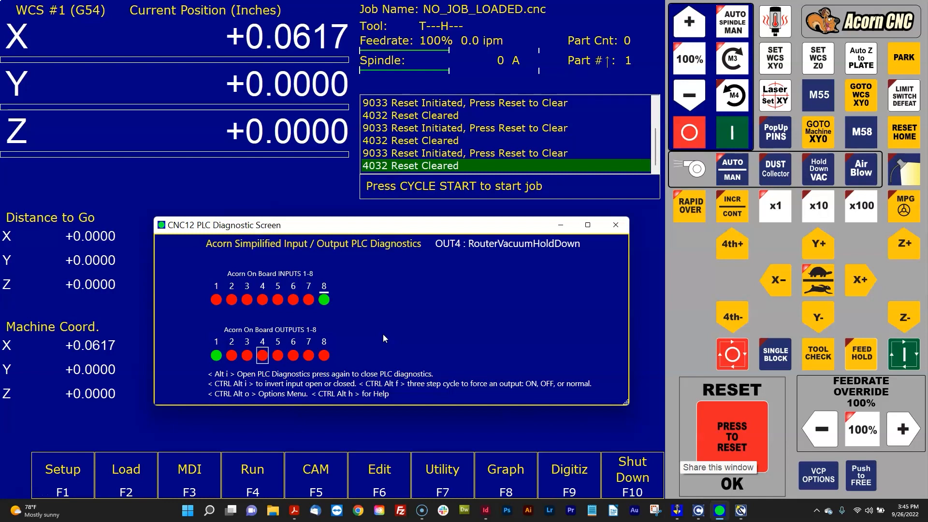
key(Right)
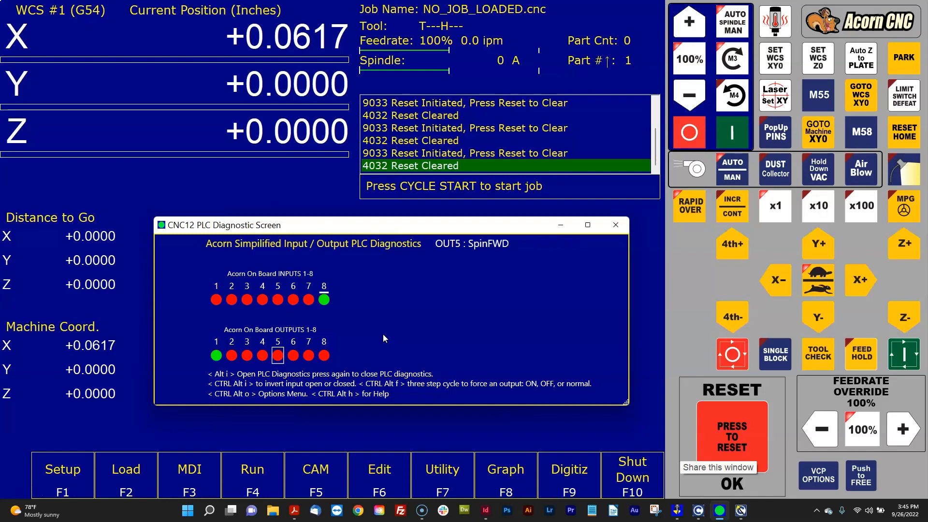
key(Right)
key(Right)
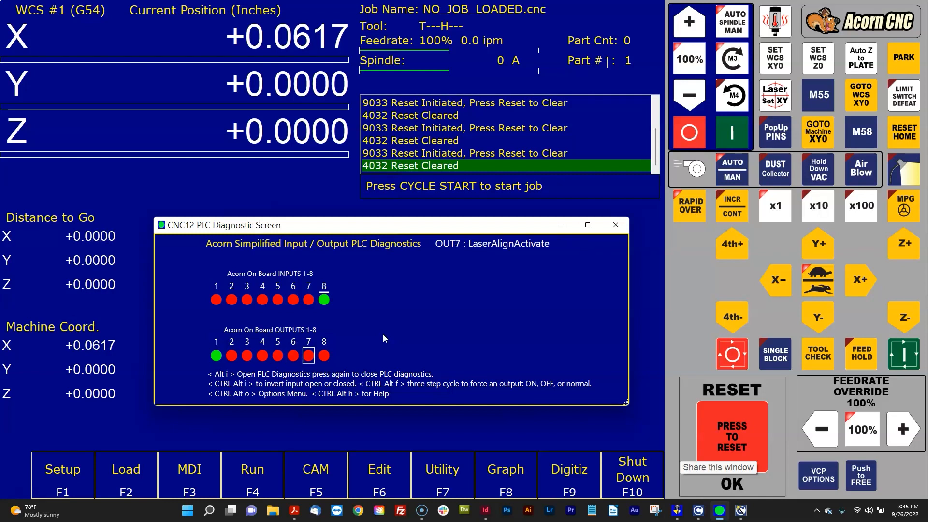
key(Right)
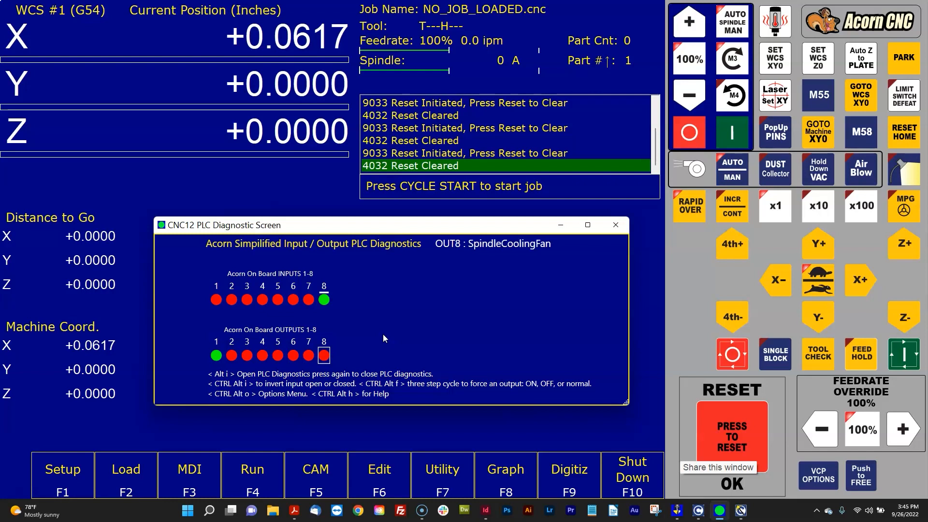
- Browse back and forth through the on-board outputs, ending with output 2 (RouterDustCollection) selected
key(Left)
key(Left)
key(Left)
key(Left)
key(Left)
key(Left)
key(Left)
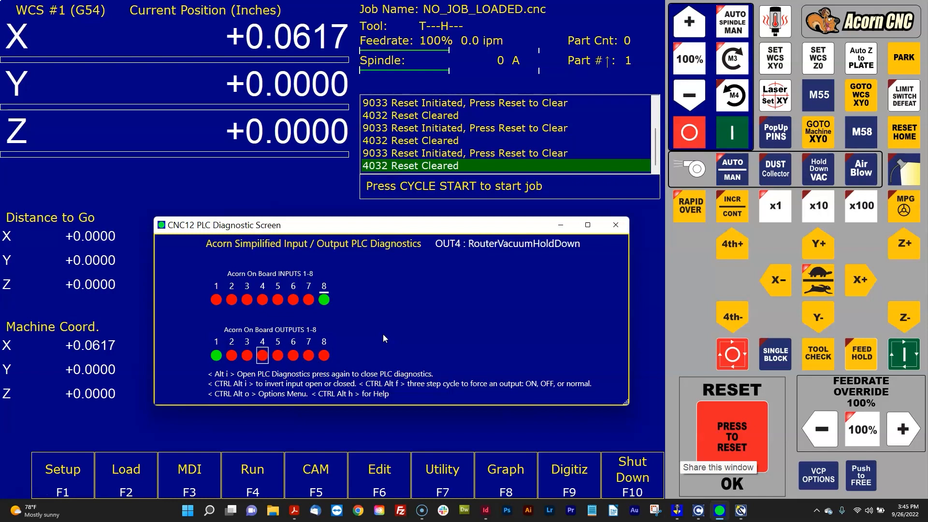
key(Right)
key(Right)
key(Right)
key(Right)
key(Right)
key(Right)
key(Right)
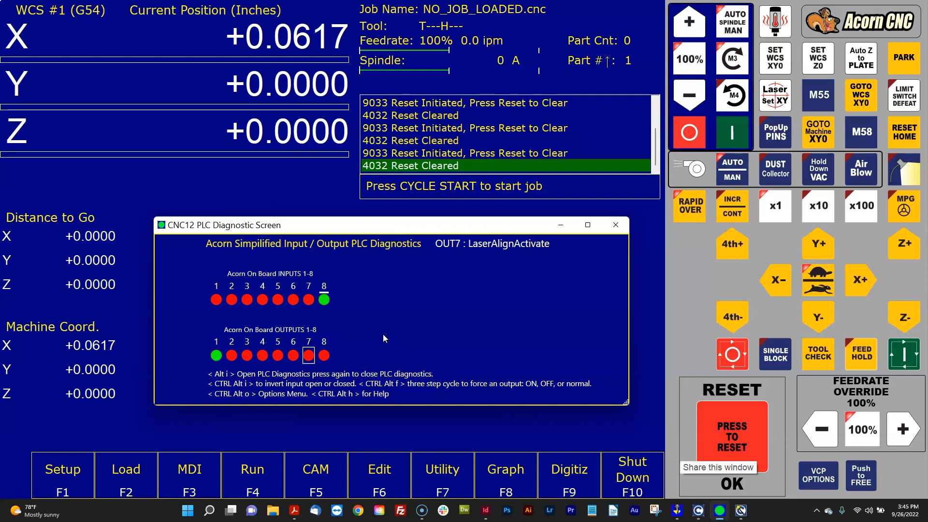
key(Left)
key(Left)
key(Left)
key(Left)
key(Left)
key(Left)
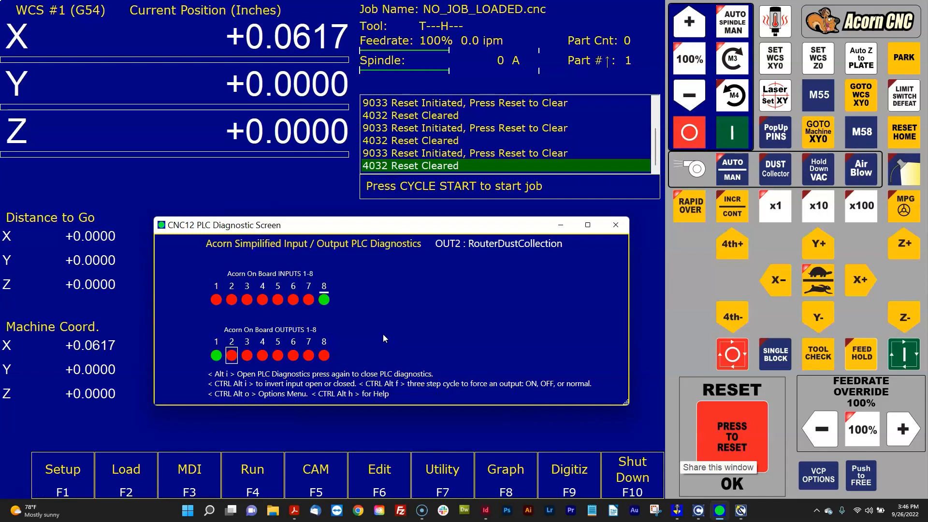
- Step through the on-board outputs from output 3 to output 8 (SpindleCoolingFan) to read their assigned functions
key(Right)
key(Right)
key(Right)
key(Right)
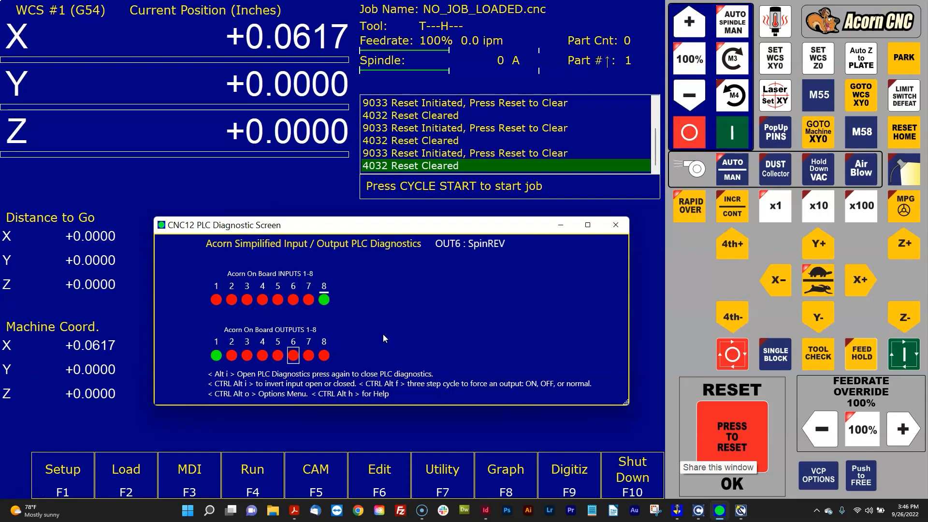
key(Right)
key(Right)
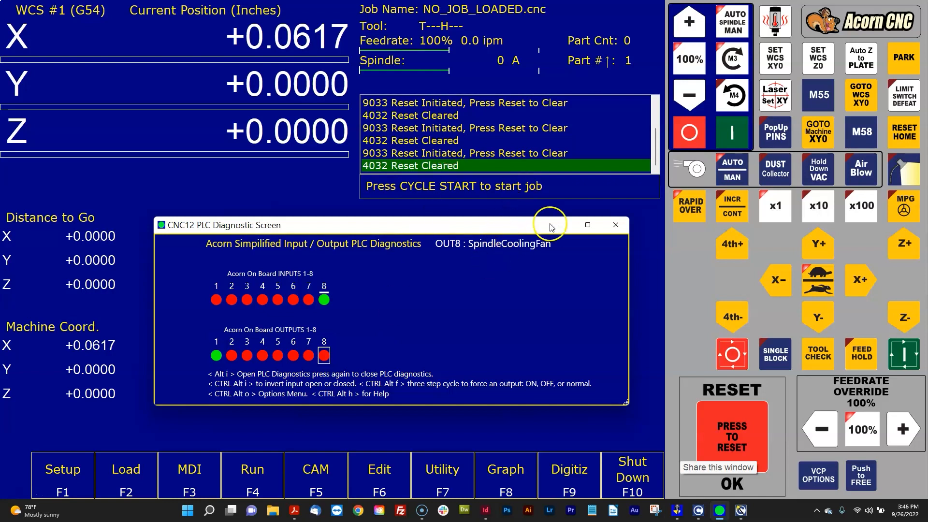
- Put the spindle in manual mode and repeatedly start and stop it in the forward direction, leaving it running
click(727, 27)
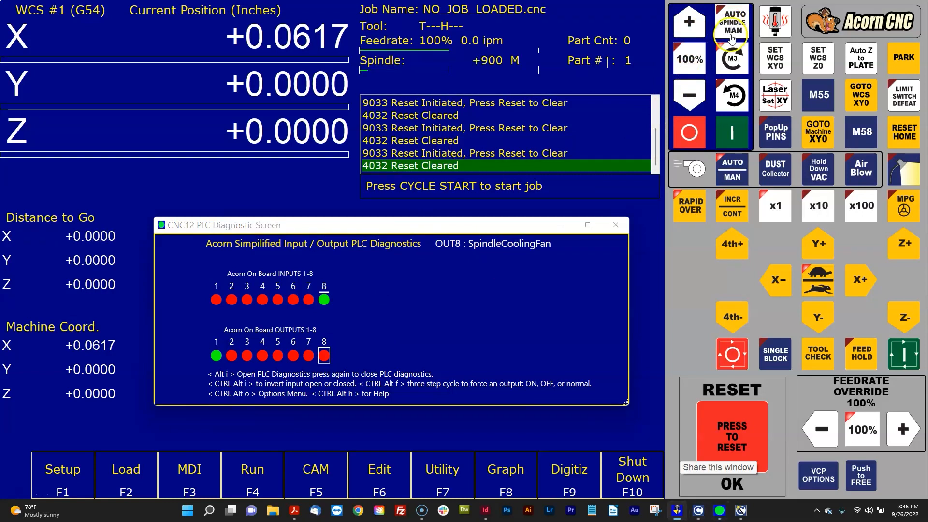
click(738, 130)
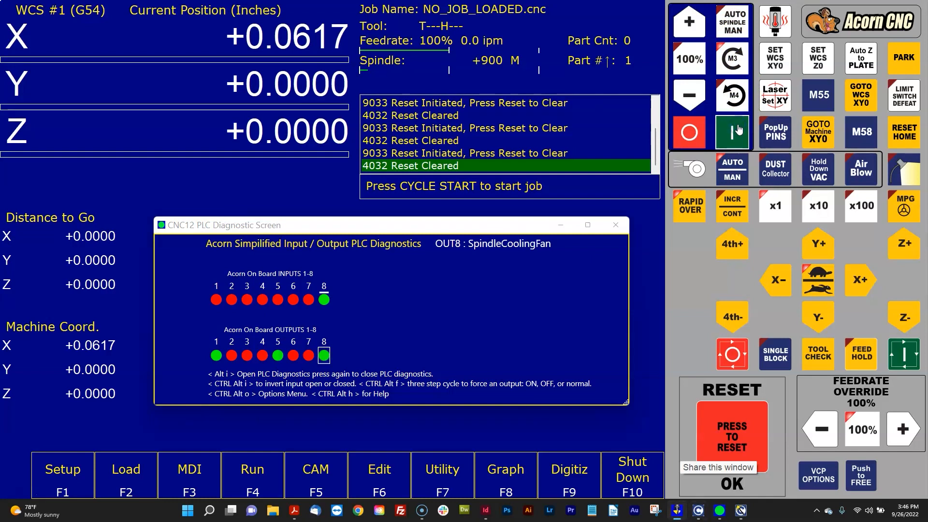
click(697, 133)
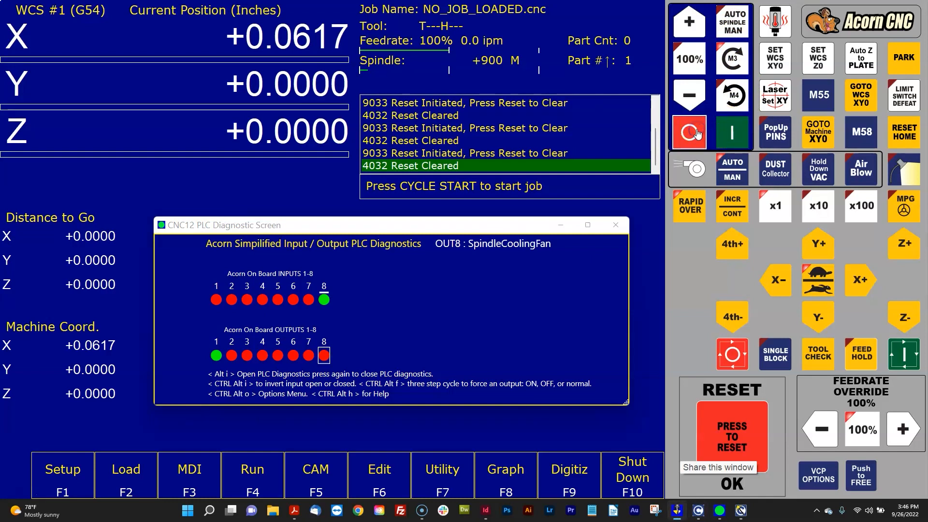
click(716, 132)
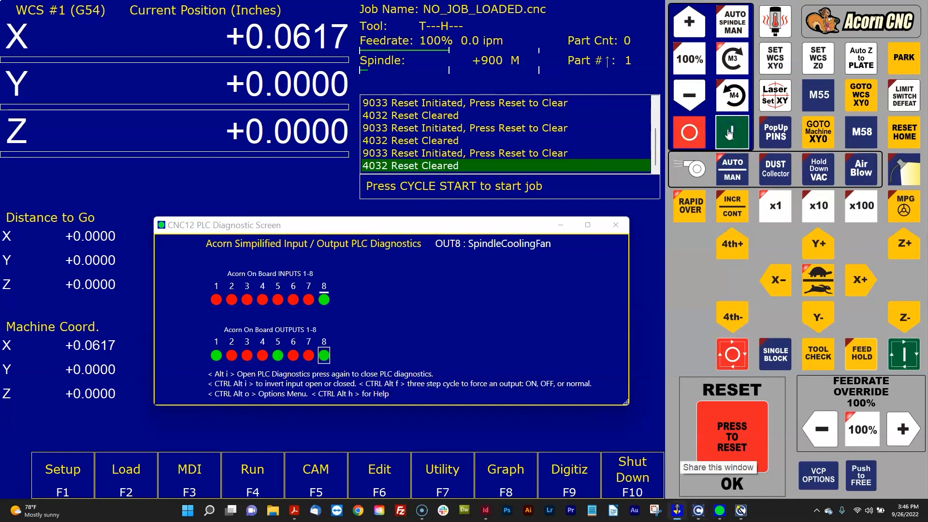
click(691, 133)
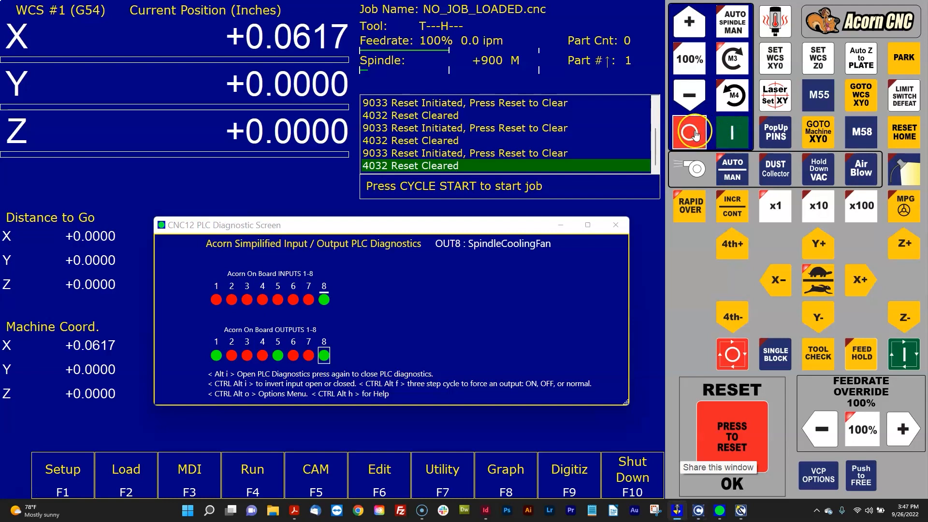
click(726, 134)
click(694, 133)
click(725, 134)
- Select on-board output 5 and compare its function with OUT5 in the configuration wizard's Output Definitions, returning to CNC12 when done
click(593, 157)
click(278, 355)
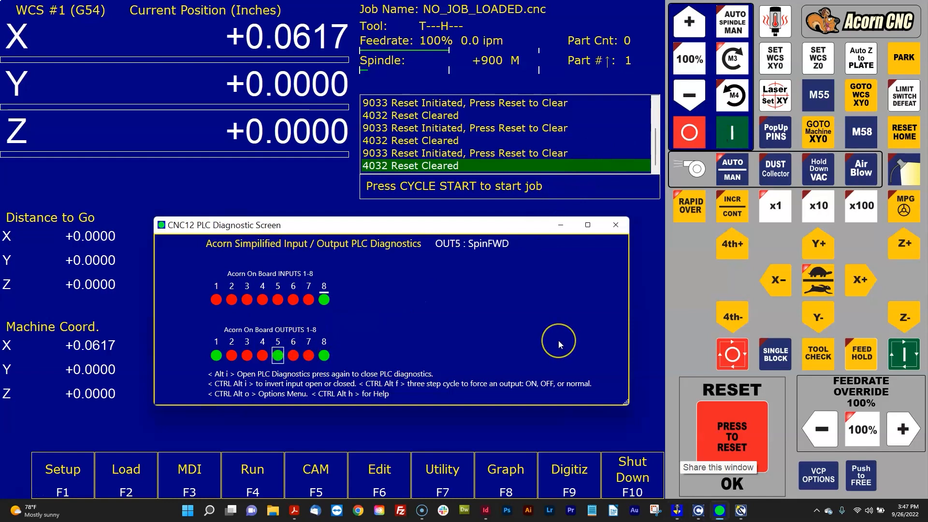
click(741, 510)
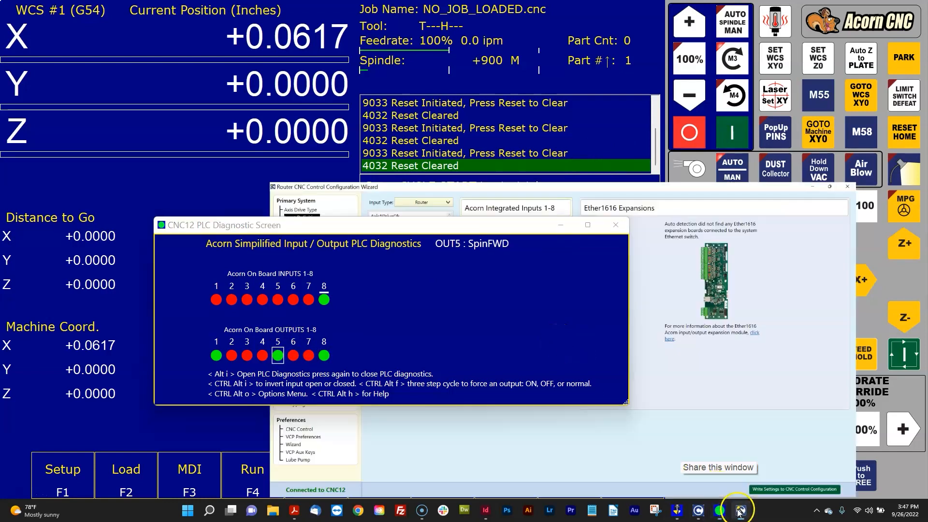
click(579, 193)
click(55, 67)
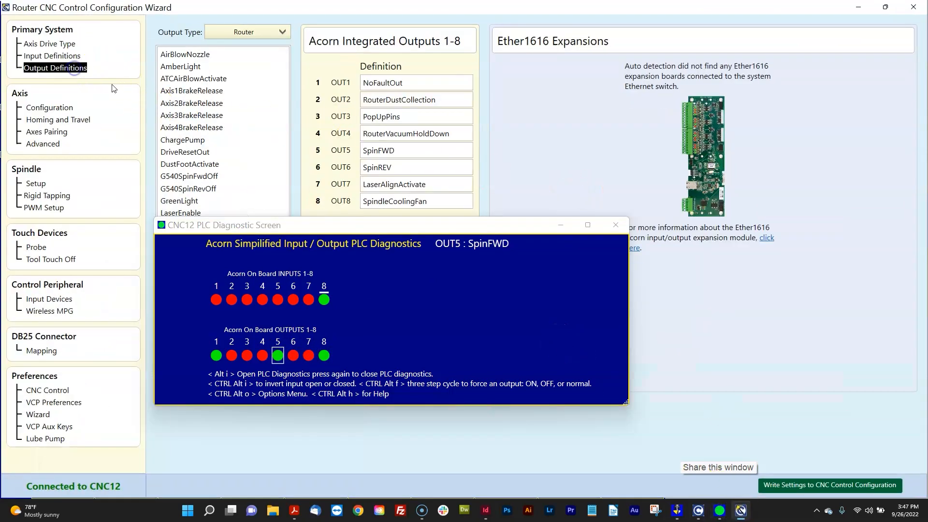
click(317, 156)
click(859, 7)
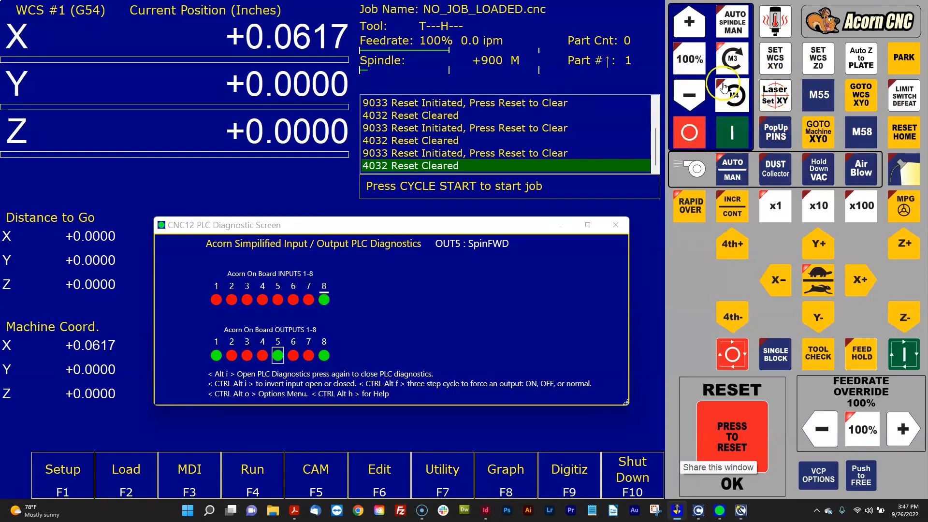
- Stop and restart the forward spindle several times to watch outputs 5 and 8 switch, ending with the spindle stopped
click(696, 132)
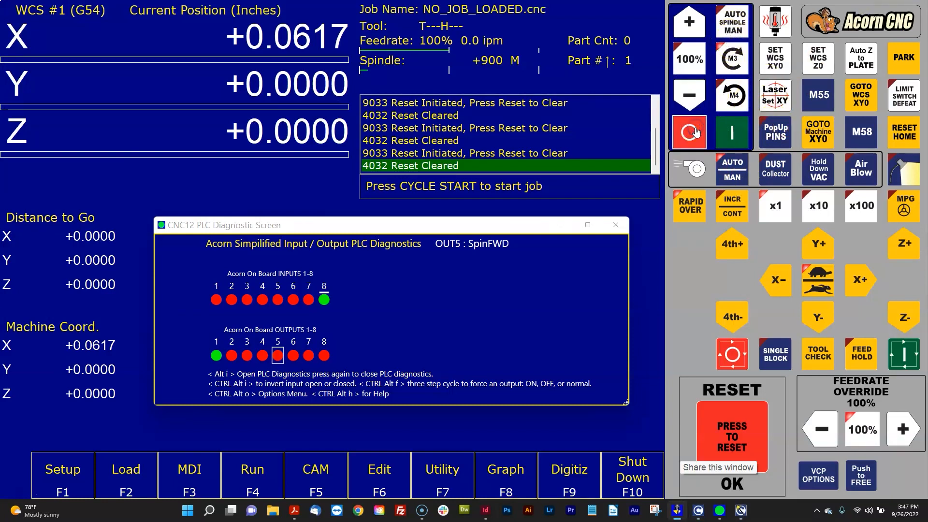
click(734, 131)
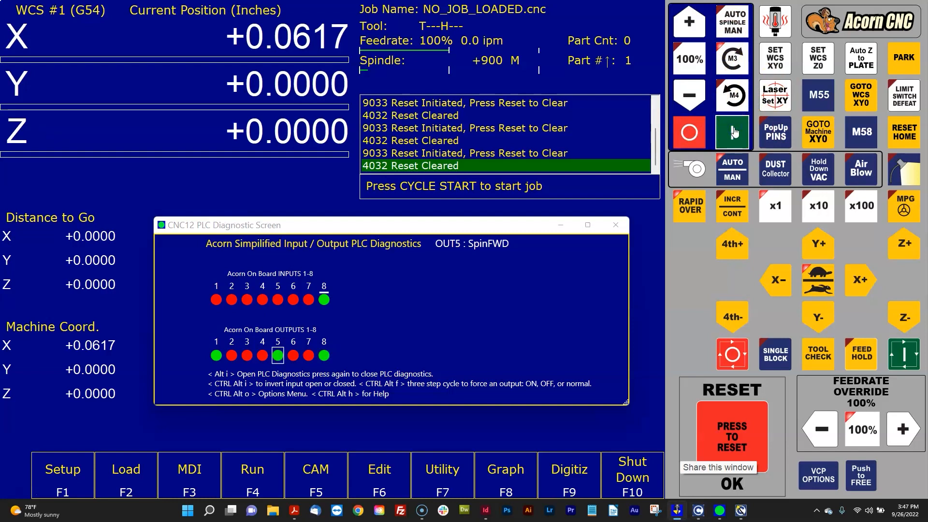
click(690, 135)
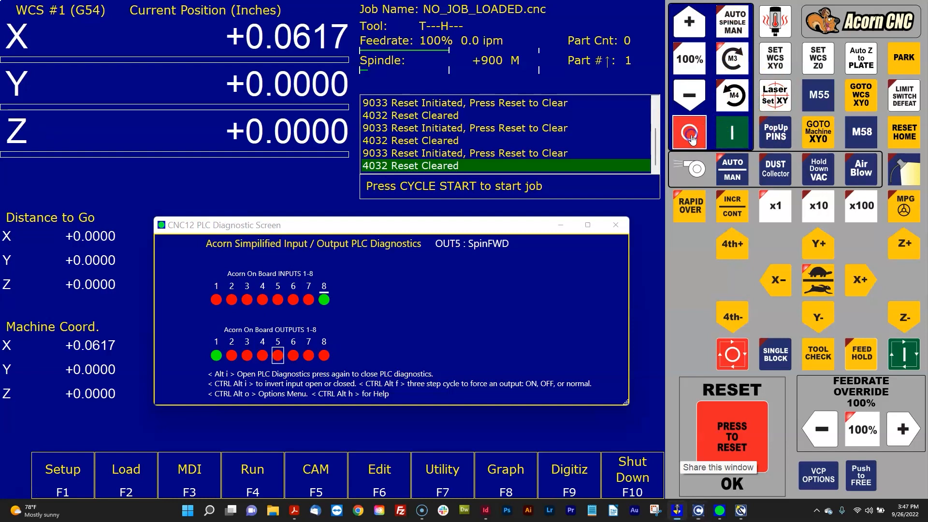
click(718, 139)
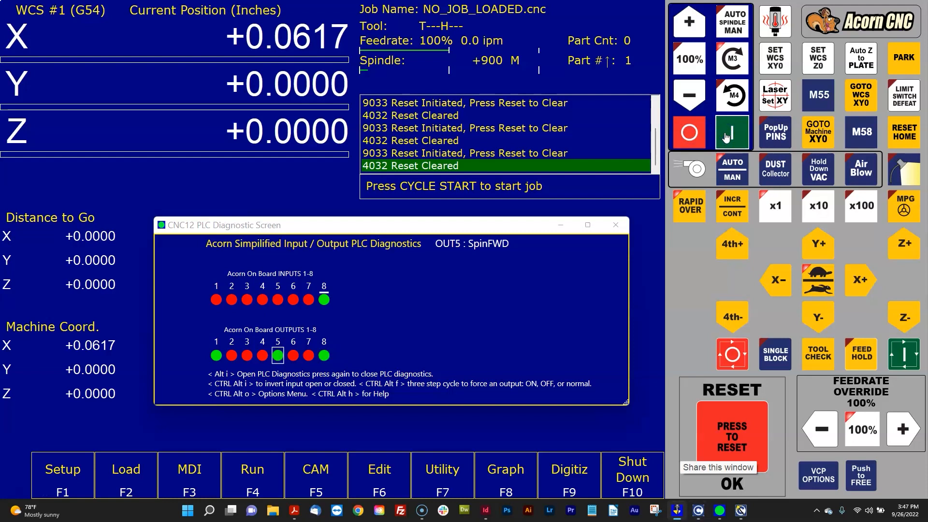
click(695, 136)
click(723, 137)
click(689, 135)
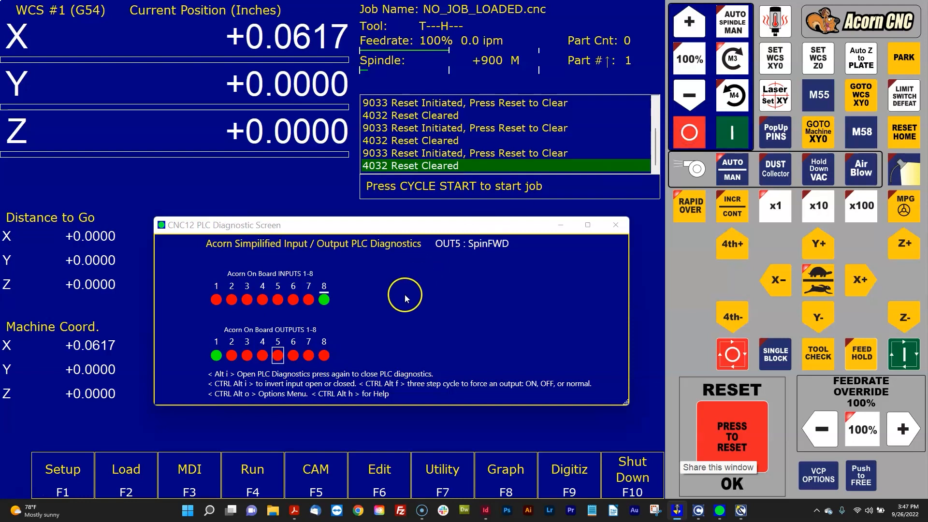
- Select on-board outputs 8 and 5 to read their functions, and start and stop the forward spindle once more
click(324, 356)
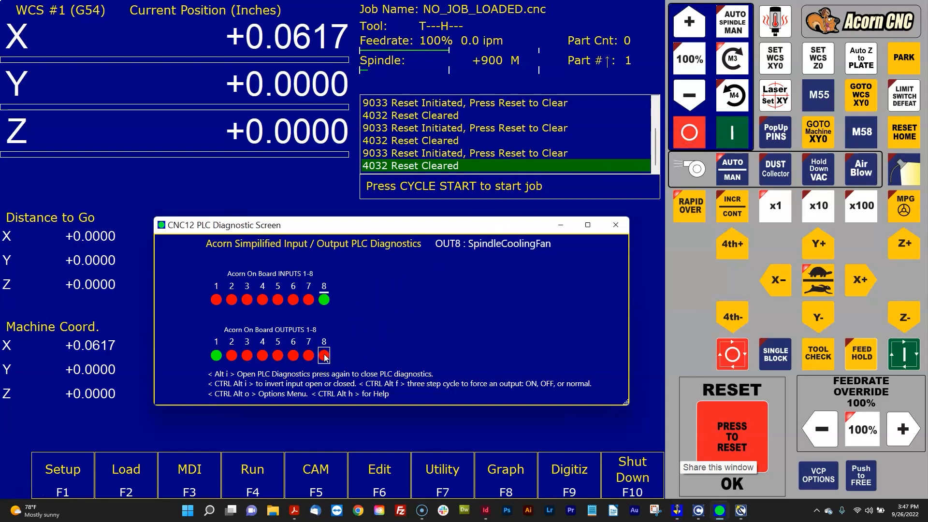
click(493, 336)
click(277, 356)
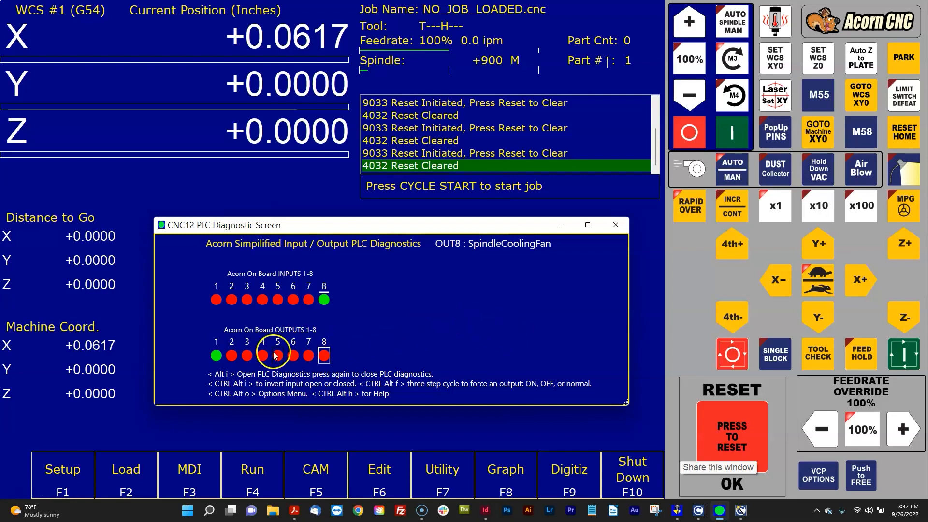
click(307, 357)
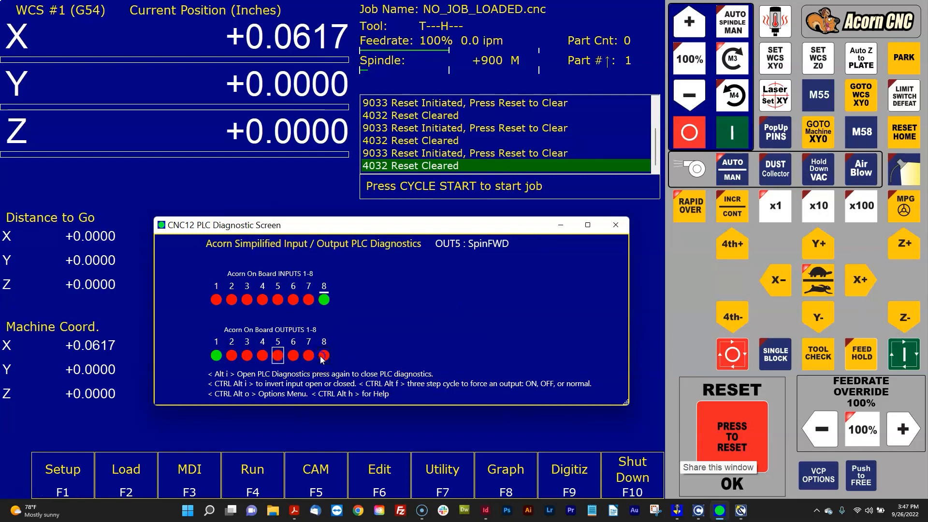
click(739, 142)
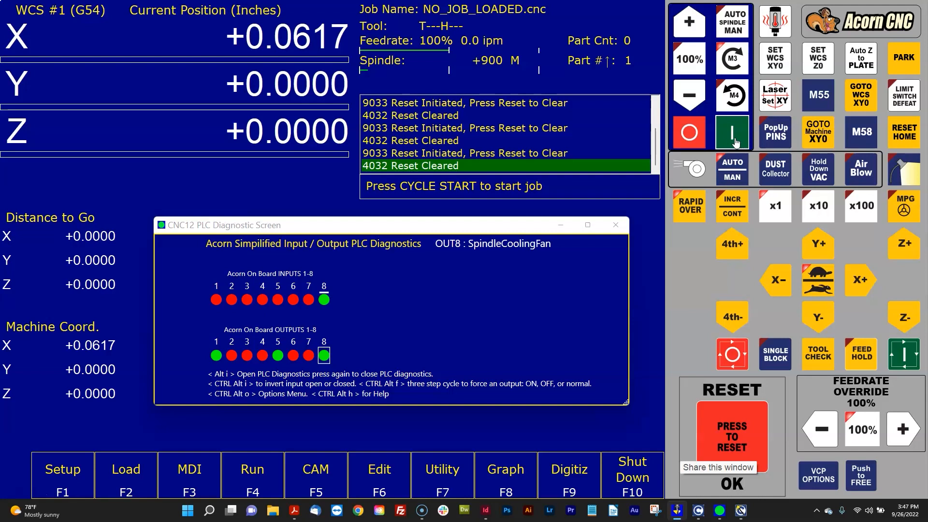
click(696, 135)
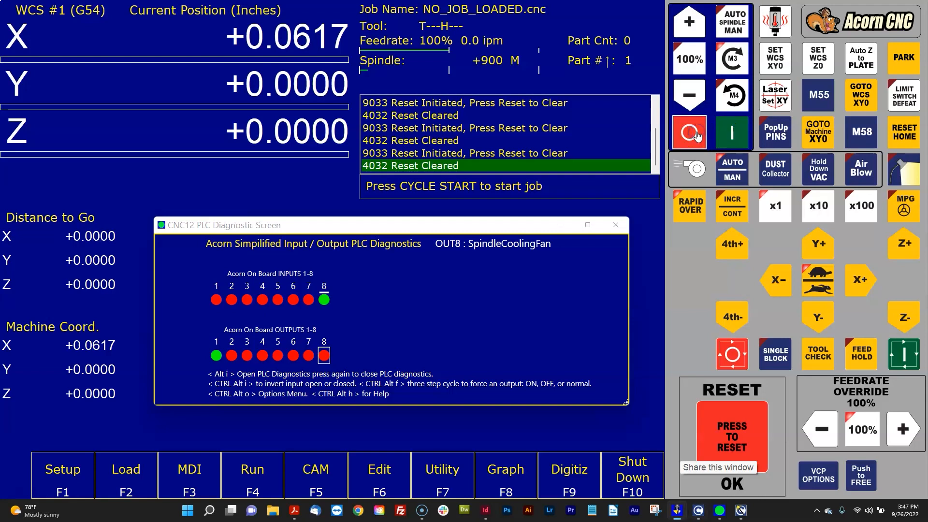
- Run the spindle in reverse (M4) with output 6 (SpinREV) selected, stopping it and returning it to automatic mode
click(725, 92)
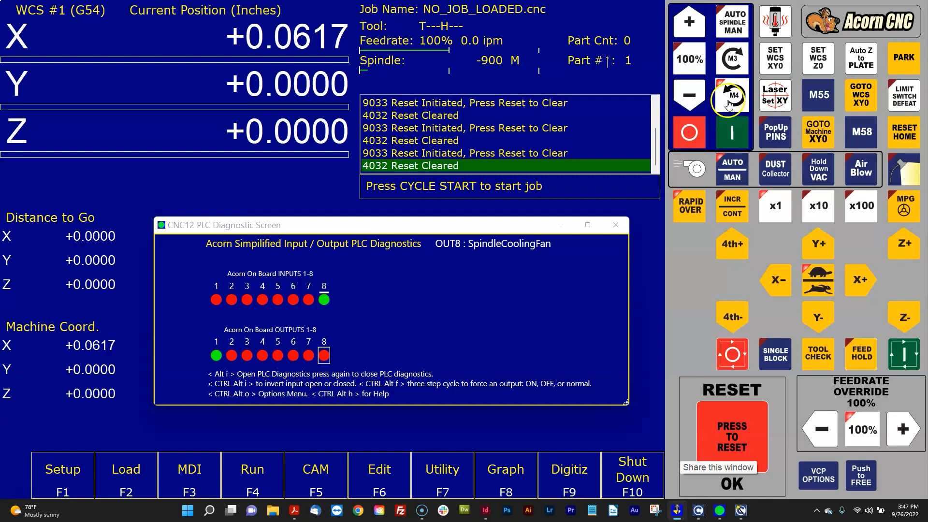
click(734, 137)
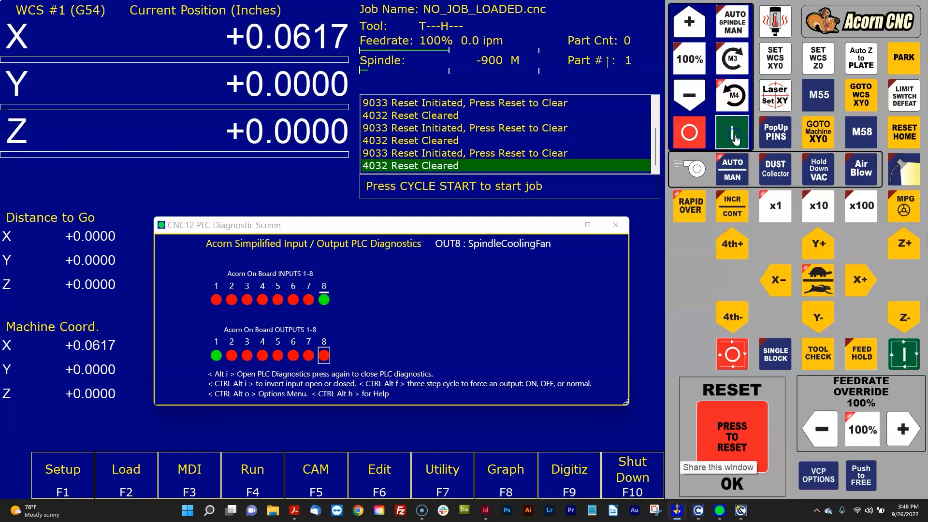
click(293, 356)
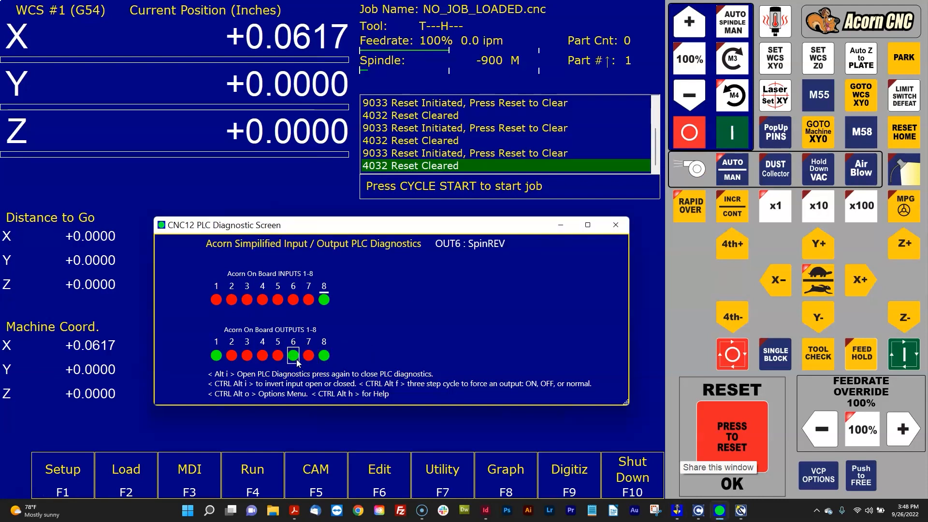
click(684, 137)
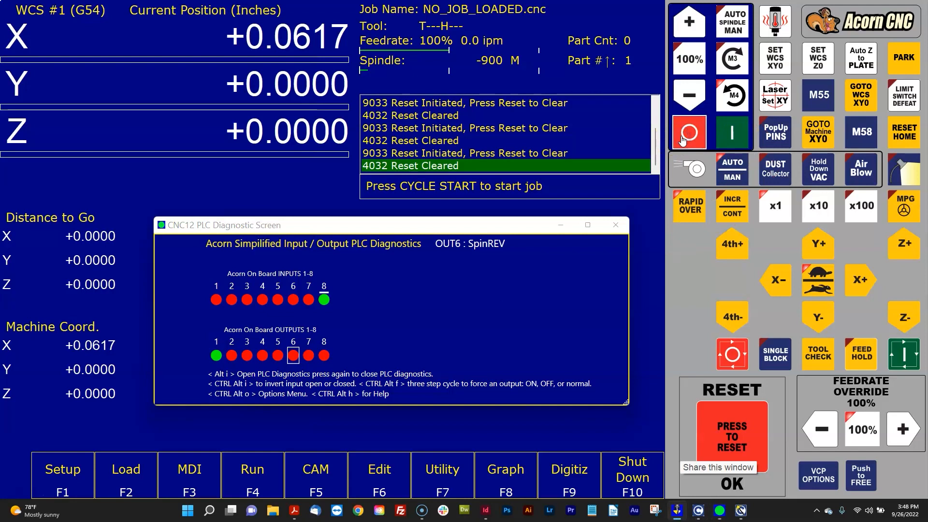
click(705, 137)
click(512, 386)
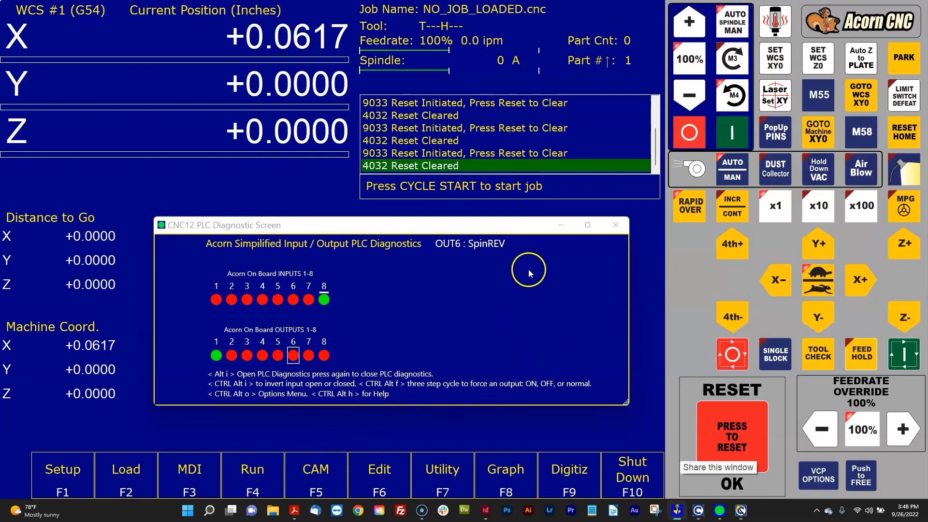
- Try to enter MDI and jog the X axis in the positive direction, resetting the drive fault between attempts
click(204, 482)
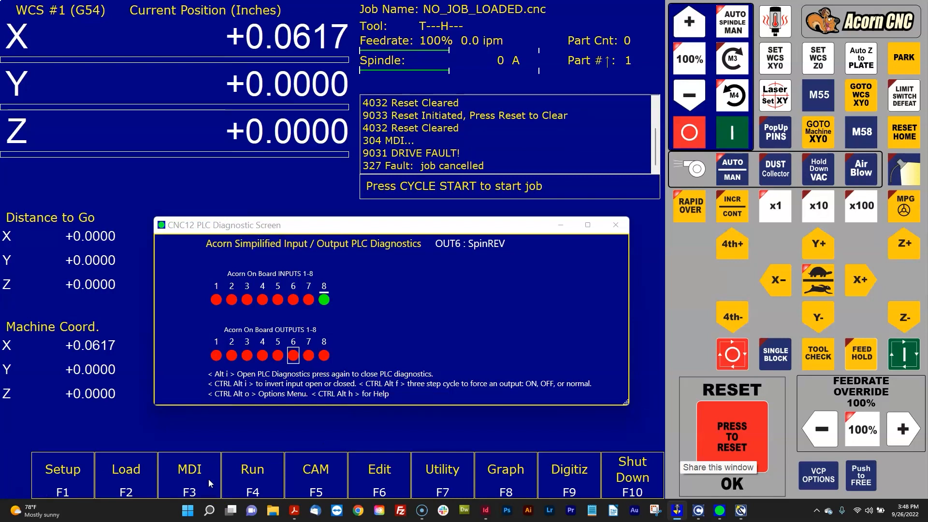
click(208, 480)
click(860, 284)
click(725, 430)
click(727, 434)
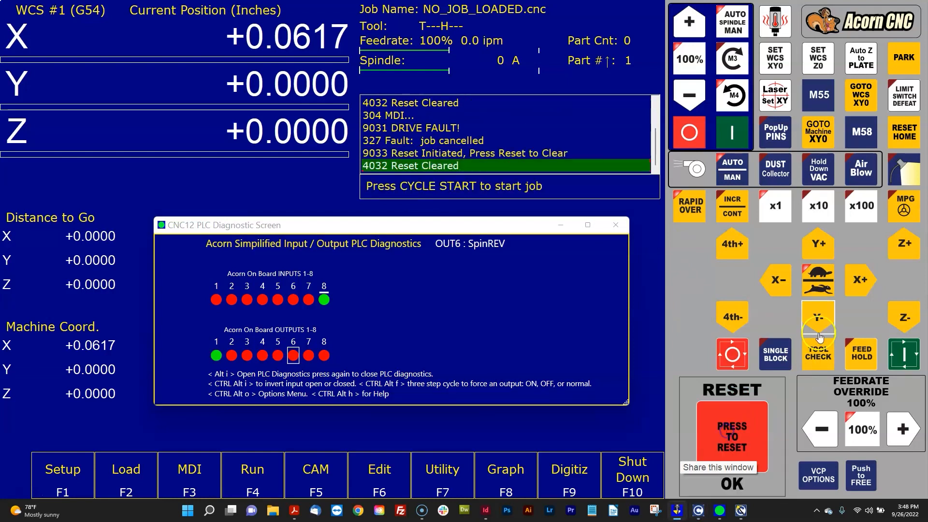
click(852, 279)
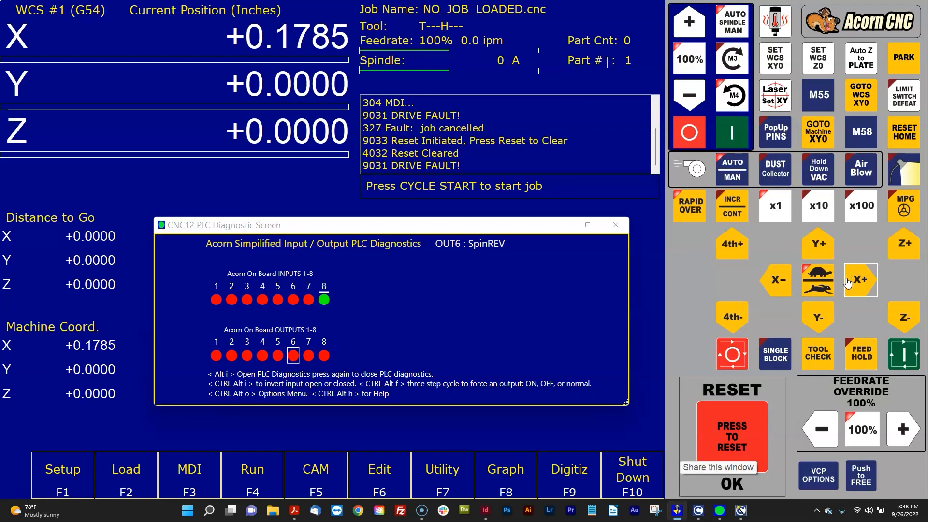
- Select on-board input 5 and compare its DriveOk function and NC/NO setting with IN5 in the wizard's Input Definitions
click(295, 303)
key(Left)
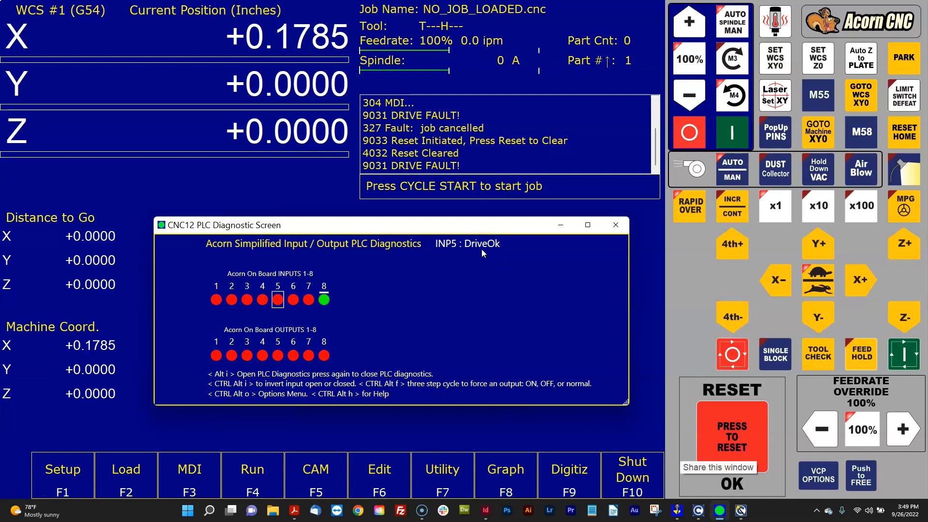
click(741, 510)
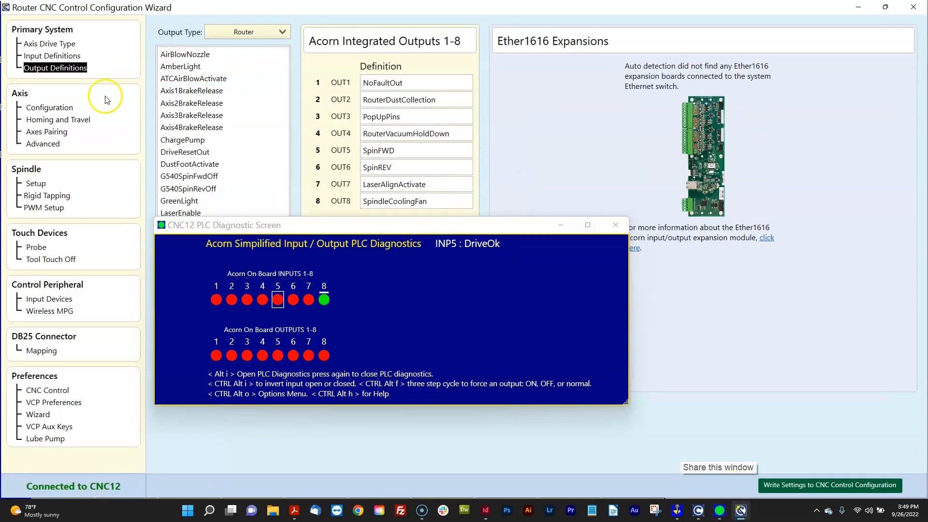
click(55, 56)
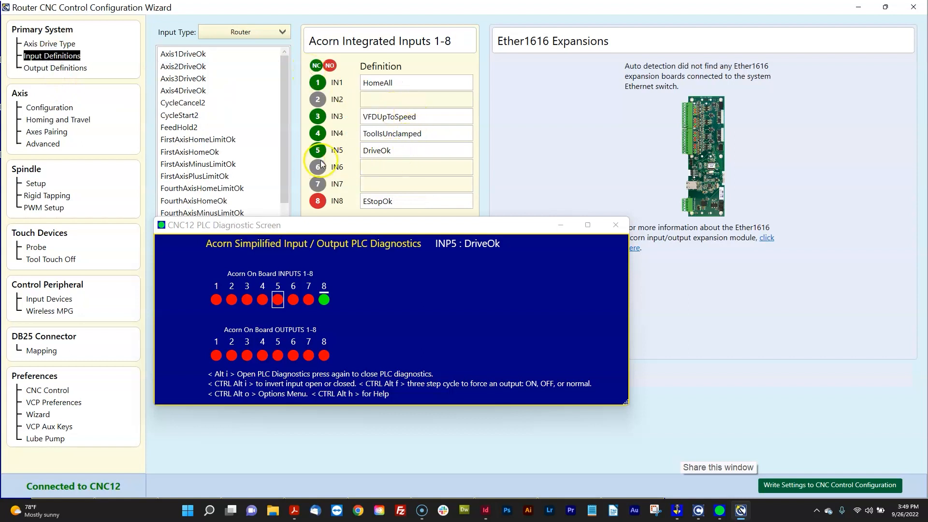
click(388, 154)
click(318, 152)
- Invert on-board input 5 (DriveOk) in the PLC diagnostic window
click(280, 301)
click(279, 303)
key(ctrl+alt+i)
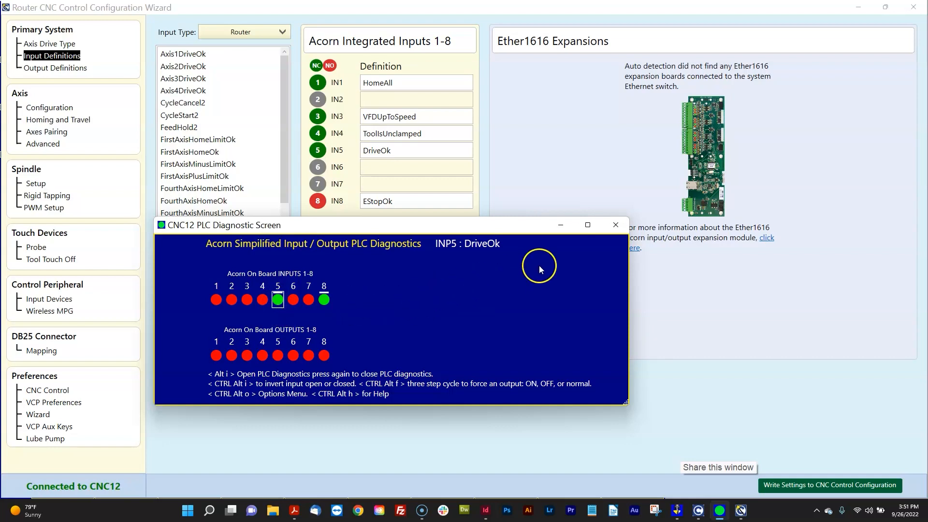
- Return to CNC12, reset the drive fault and jog the X axis in the positive direction
click(858, 7)
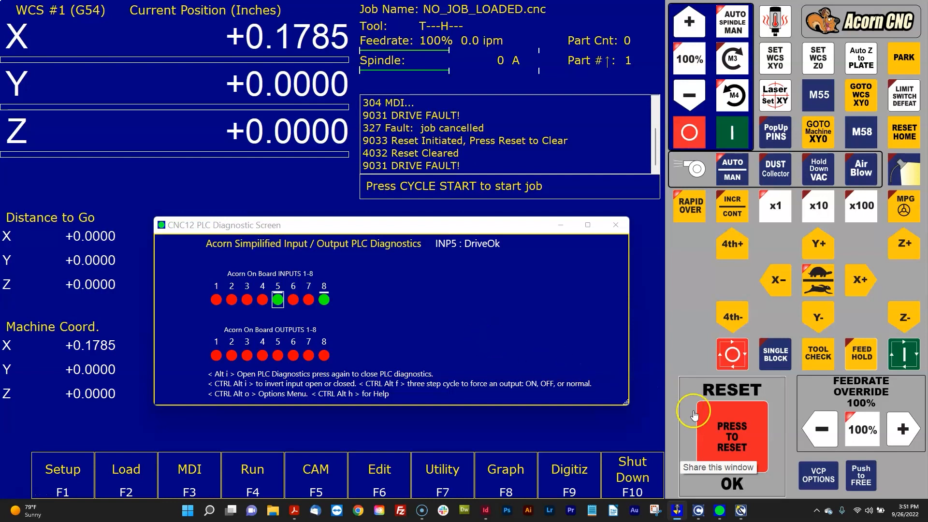
click(718, 430)
click(719, 430)
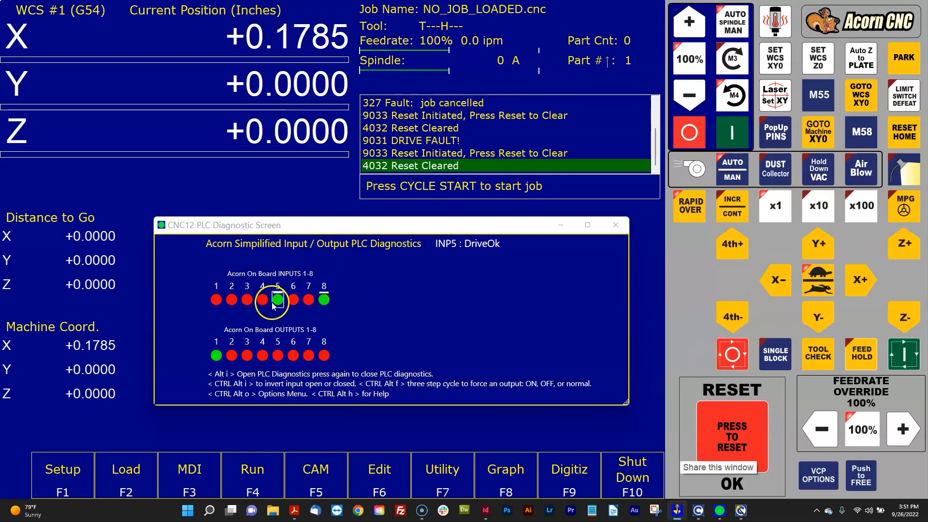
click(859, 280)
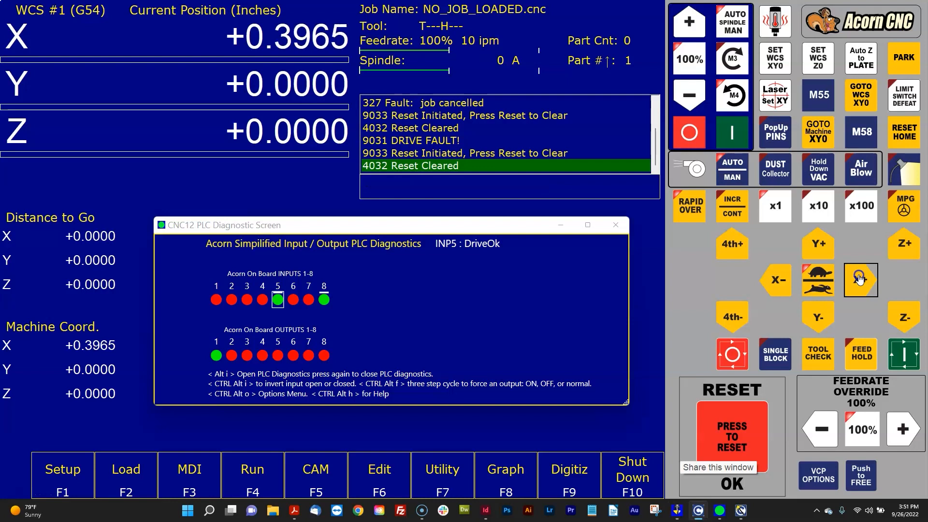
- Jog the Y axis in the positive direction and the X axis in the negative direction, and view the wizard's Input Definitions
click(819, 247)
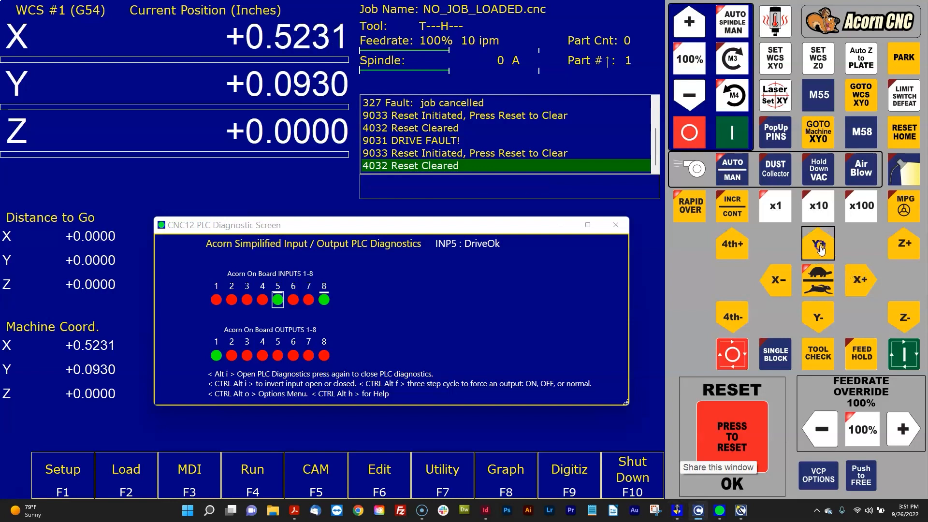
click(784, 279)
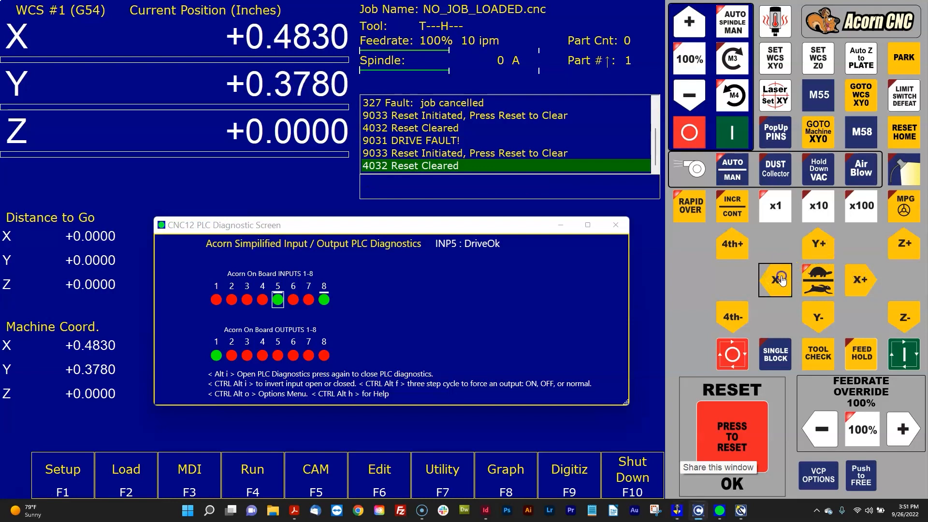
click(820, 246)
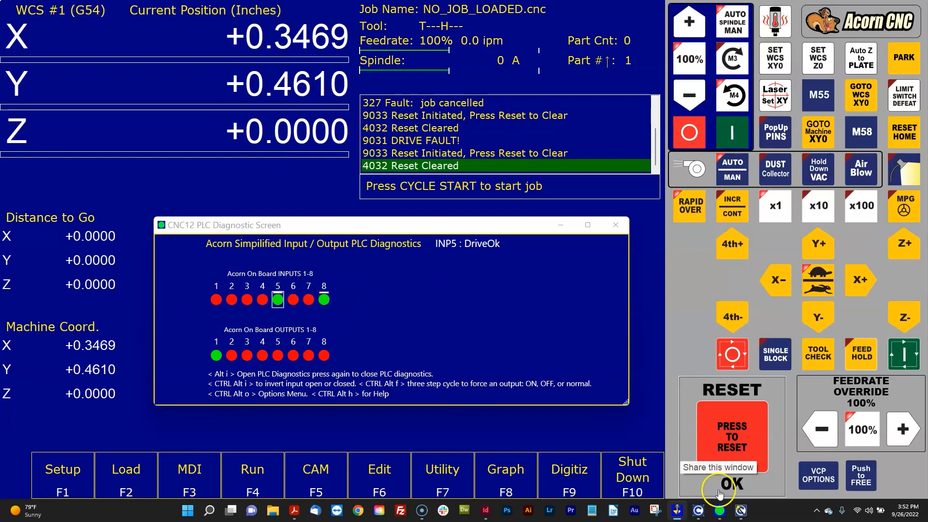
click(741, 511)
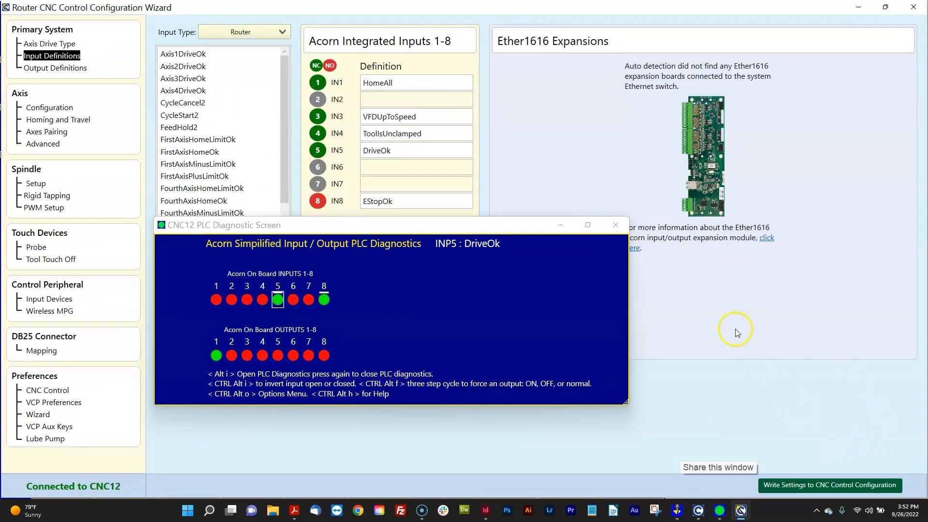
click(859, 7)
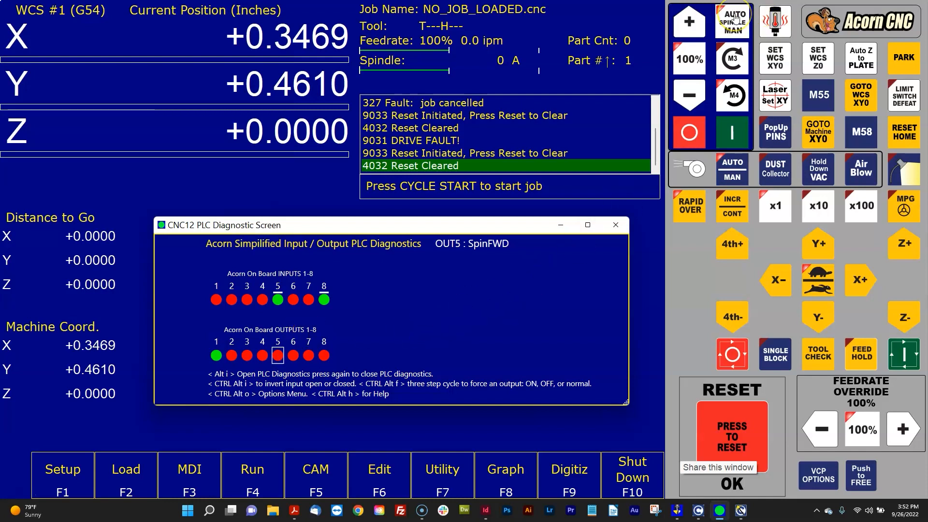
- In MDI, start the spindle forward at 2000 RPM with m3s2000, and stop it with m5
click(193, 475)
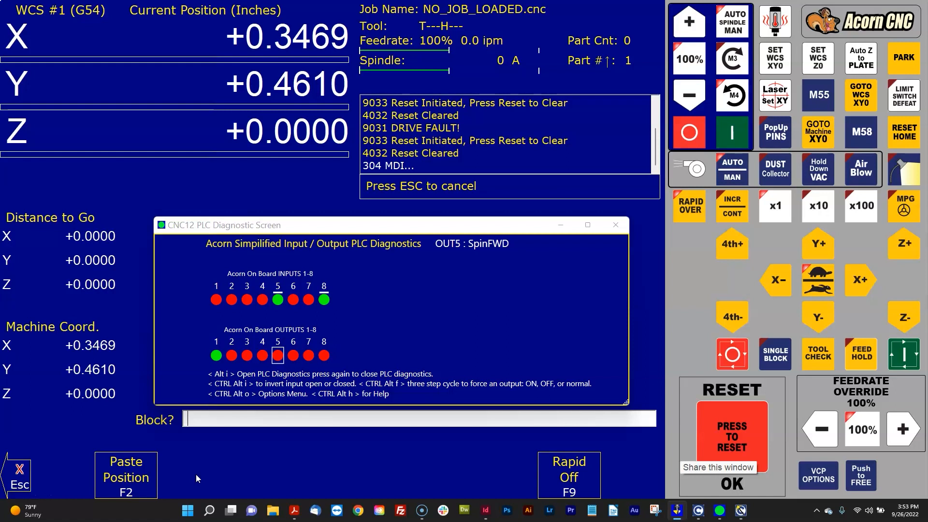
text(m3s2000)
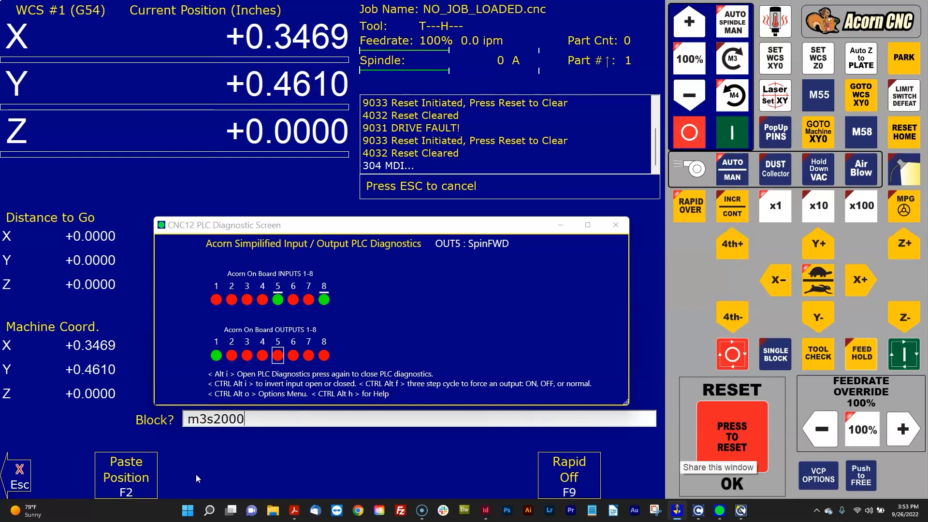
click(911, 355)
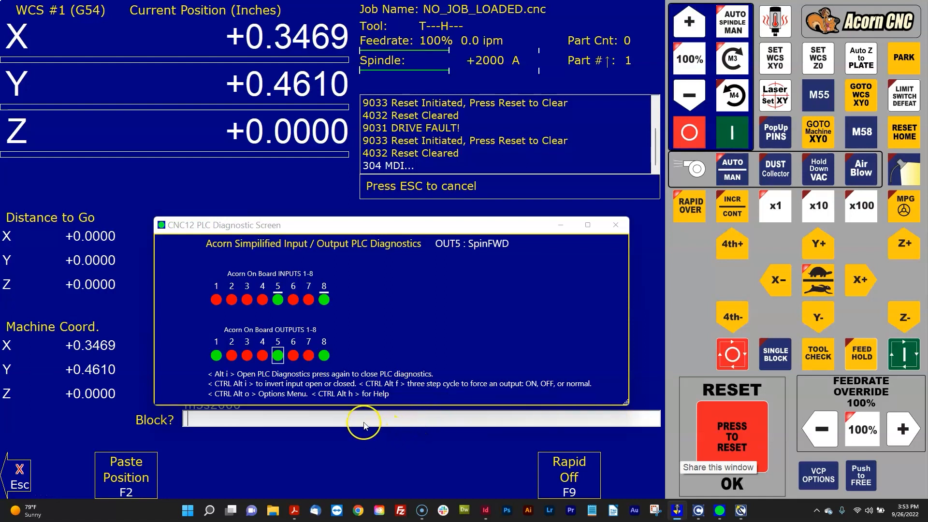
text(m5)
click(899, 357)
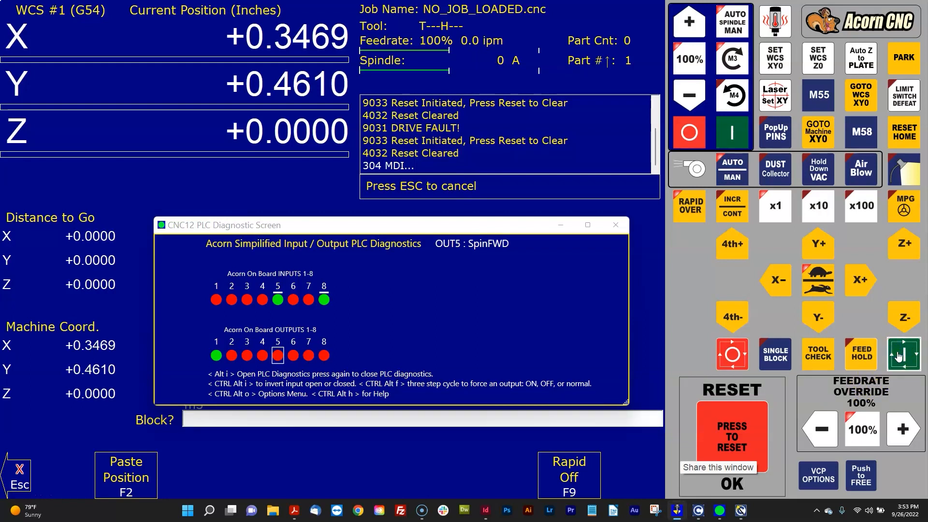
- Run the spindle in reverse at 2300 RPM from MDI with m4s2300, and exit MDI
text(m4s2300)
click(898, 357)
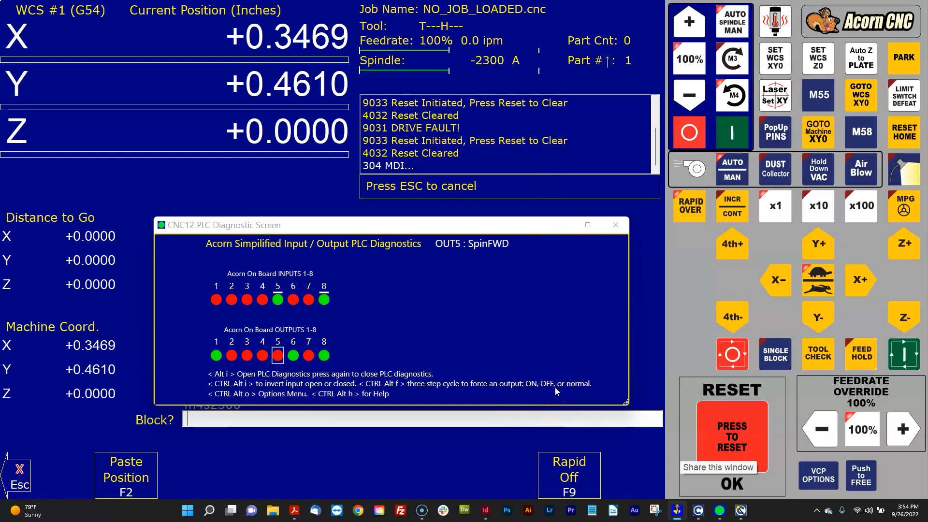
key(Escape)
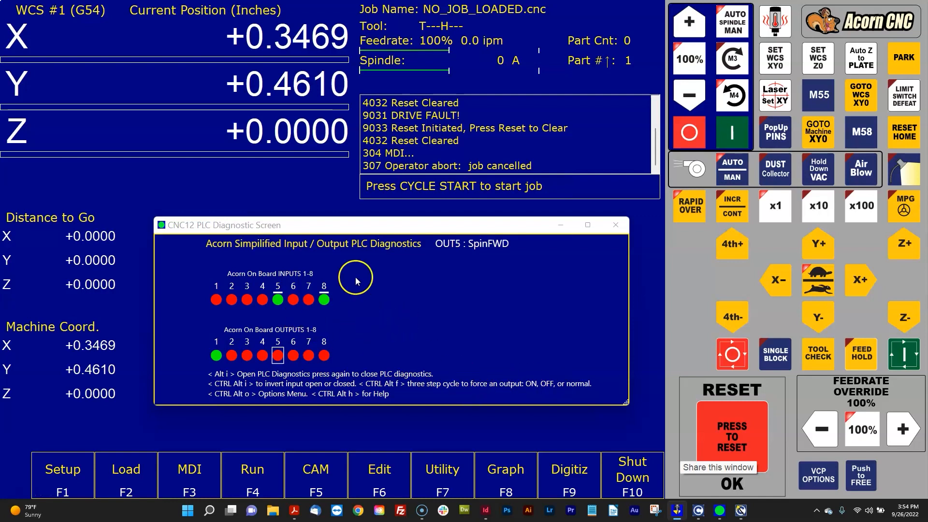
- Check output 6 (SpinREV), and cycle output 7 (LaserAlignActivate) through its forced on and off states back to normal
click(293, 354)
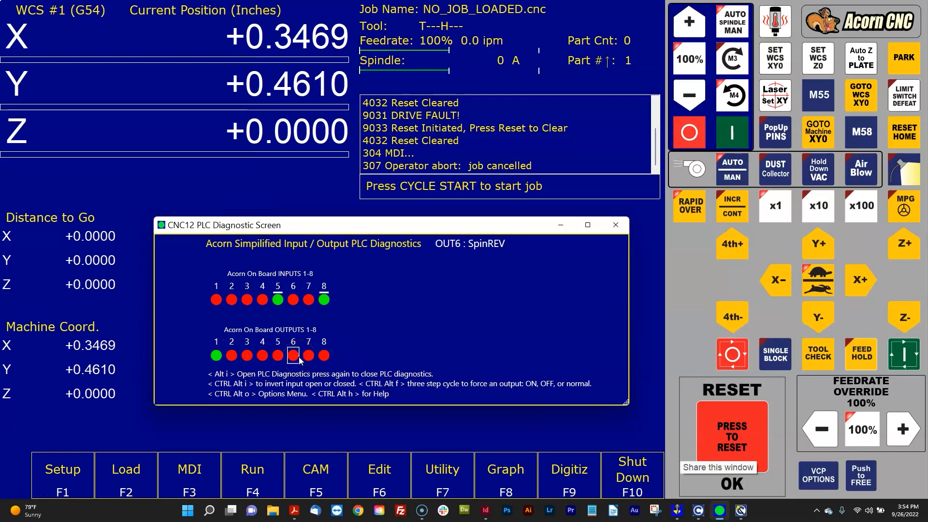
key(Right)
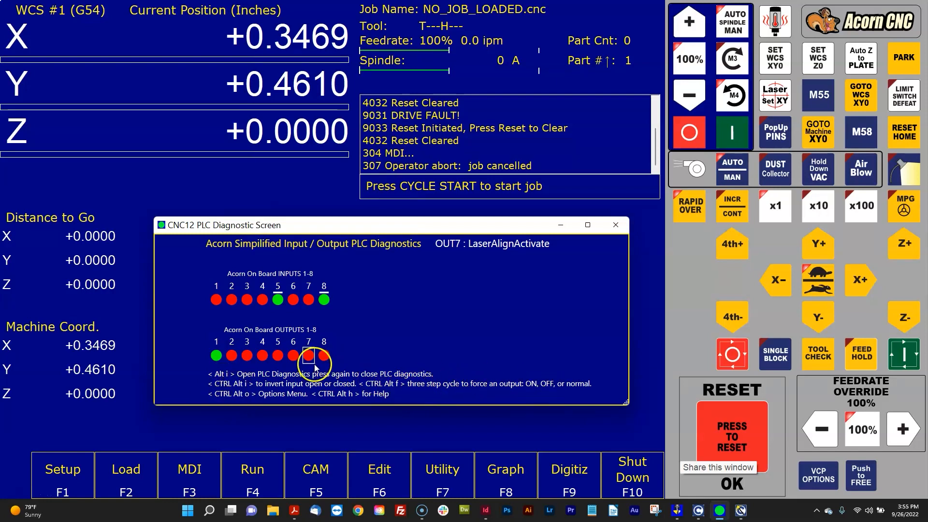
key(ctrl+alt+f)
key(ctrl+alt+f)
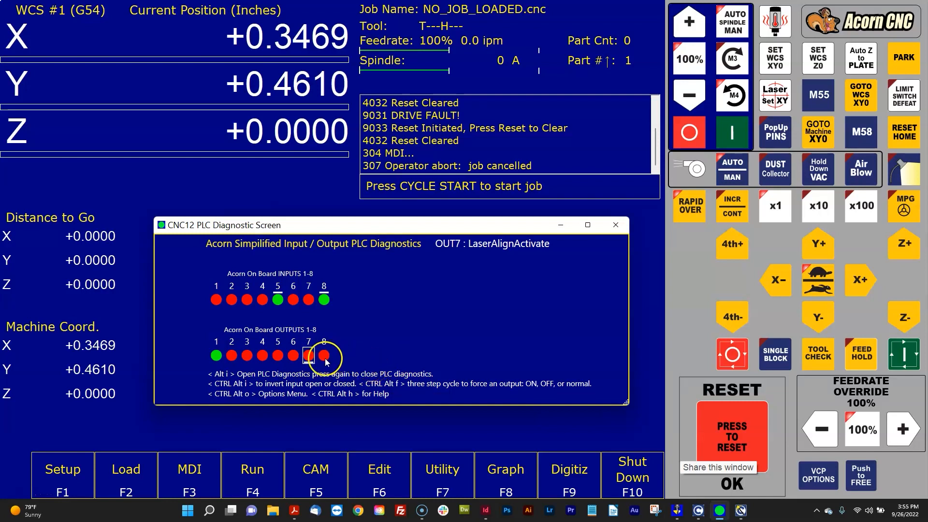
key(ctrl+alt+f)
key(ctrl+alt+f)
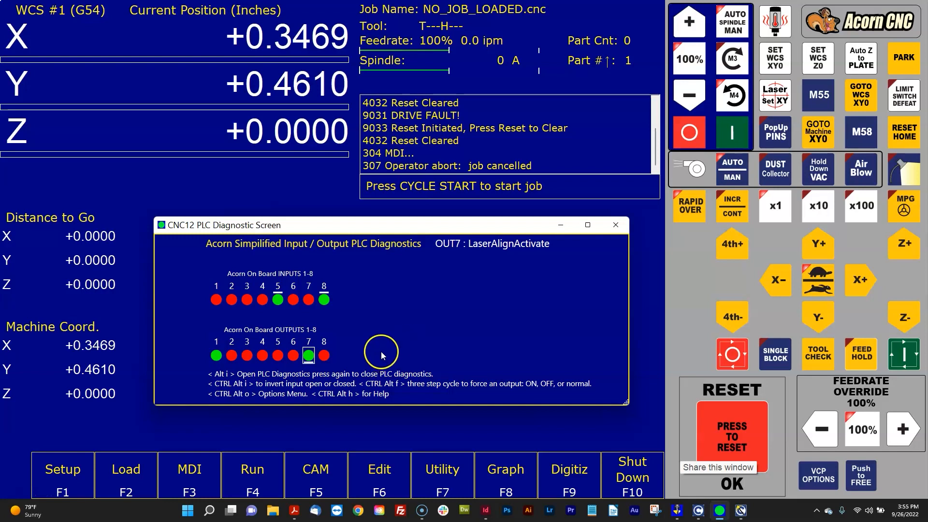
click(309, 356)
click(517, 340)
- Try the Laser Set XY function on the virtual control panel, and force output 7 (LaserAlignActivate) on
click(779, 102)
click(345, 421)
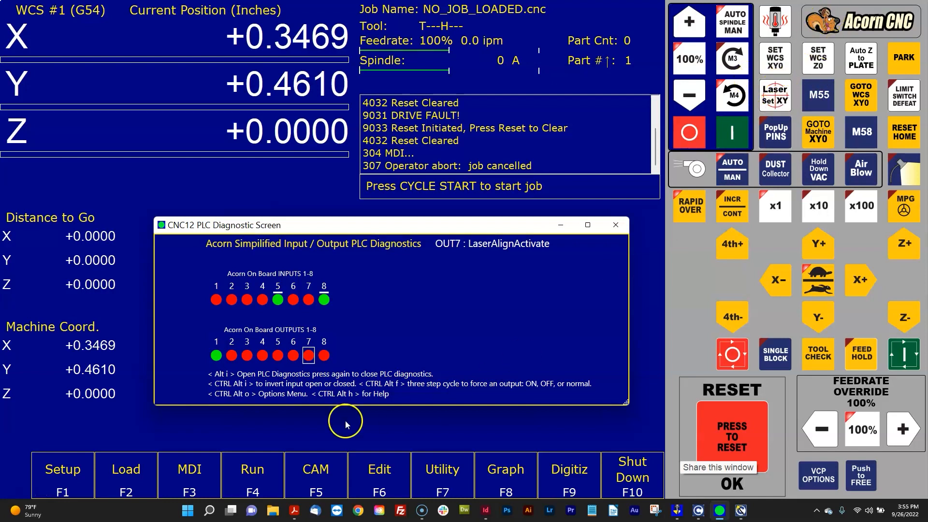
click(308, 356)
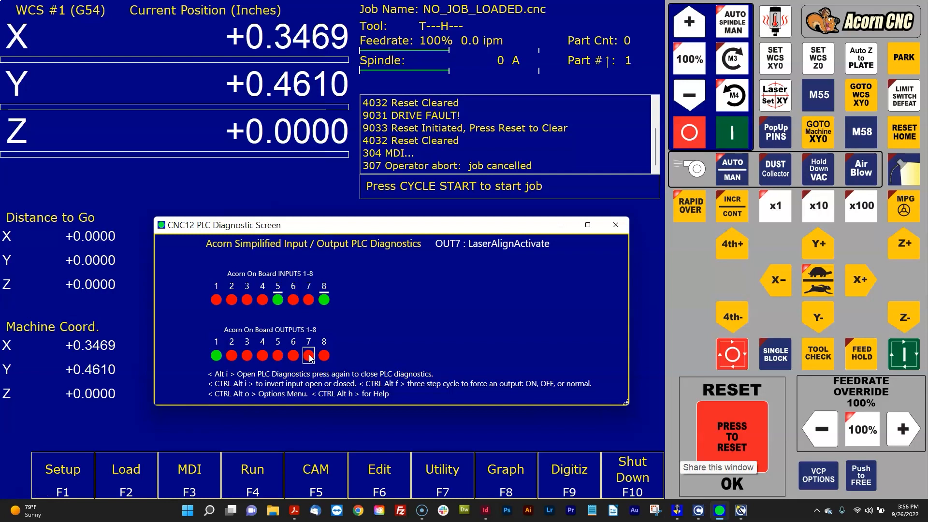
key(ctrl+alt+f)
click(380, 356)
- Force output 8 (SpindleCoolingFan) on and off
click(324, 357)
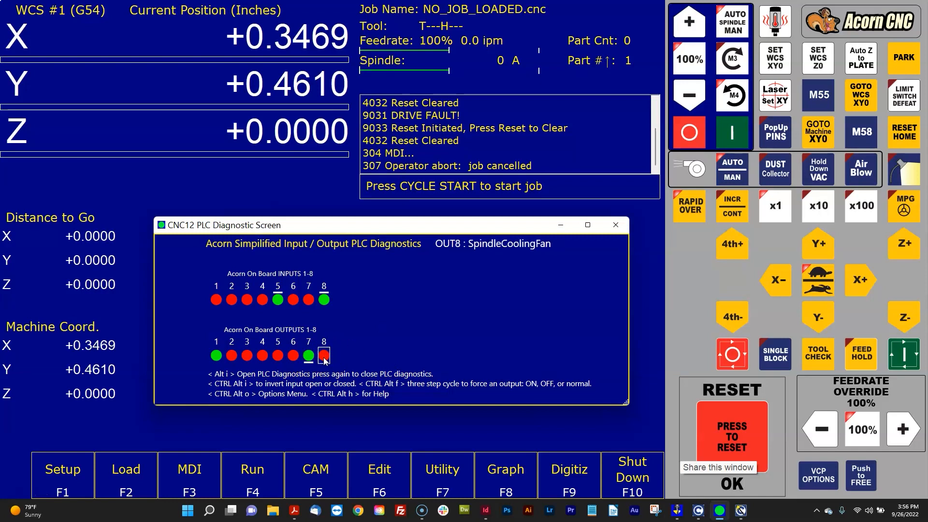
key(ctrl+alt+f)
click(383, 354)
key(ctrl+alt+f)
- Force output 5 (SpinFWD) on and off, and return output 8 to its normal state
click(262, 356)
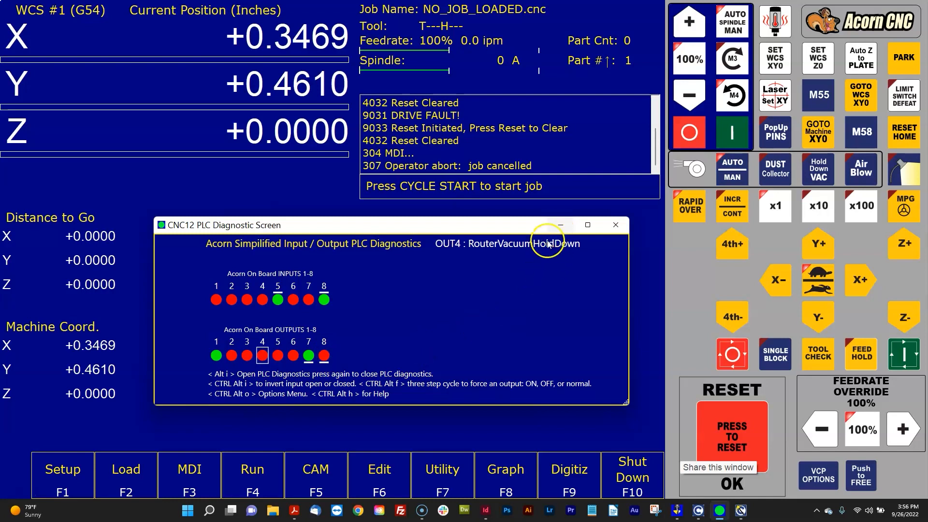
click(279, 359)
click(278, 357)
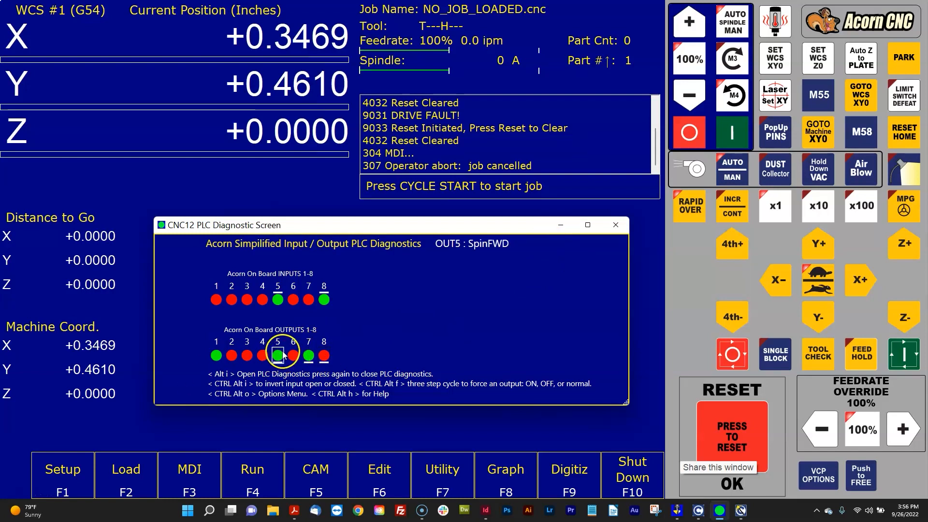
key(ctrl+alt+f)
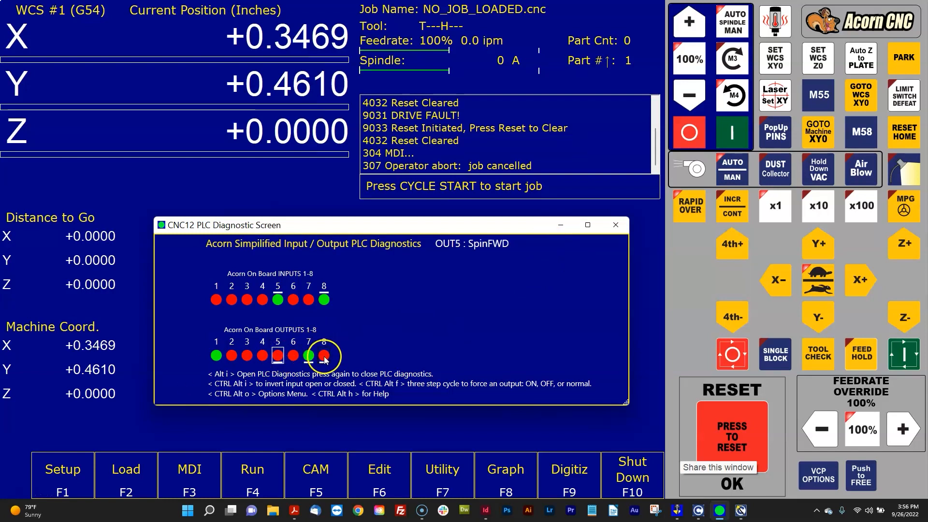
click(325, 356)
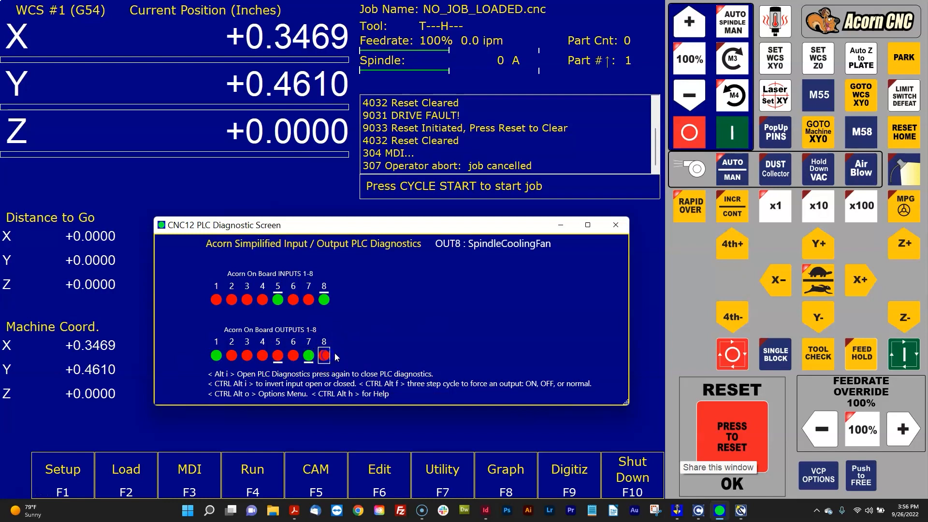
- Switch the spindle to manual mode, set its direction to M3 forward and start it
click(648, 300)
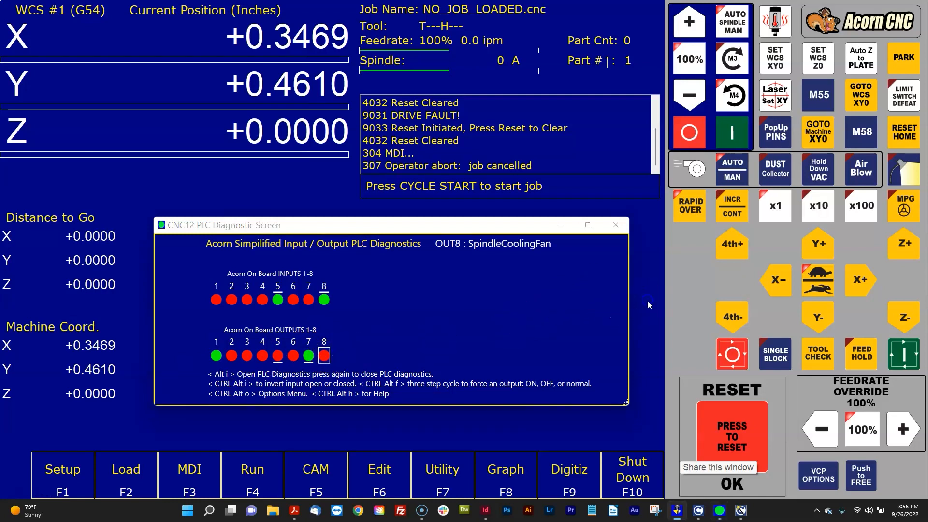
click(719, 31)
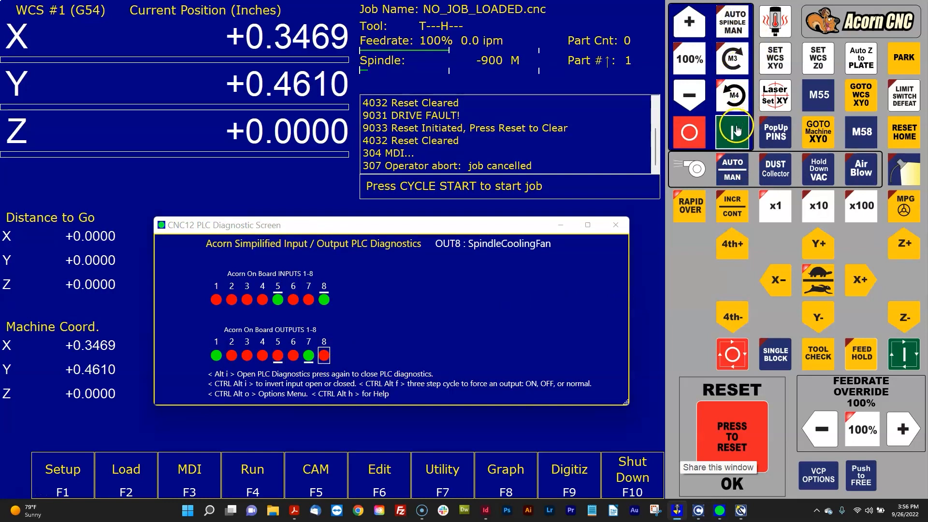
click(731, 50)
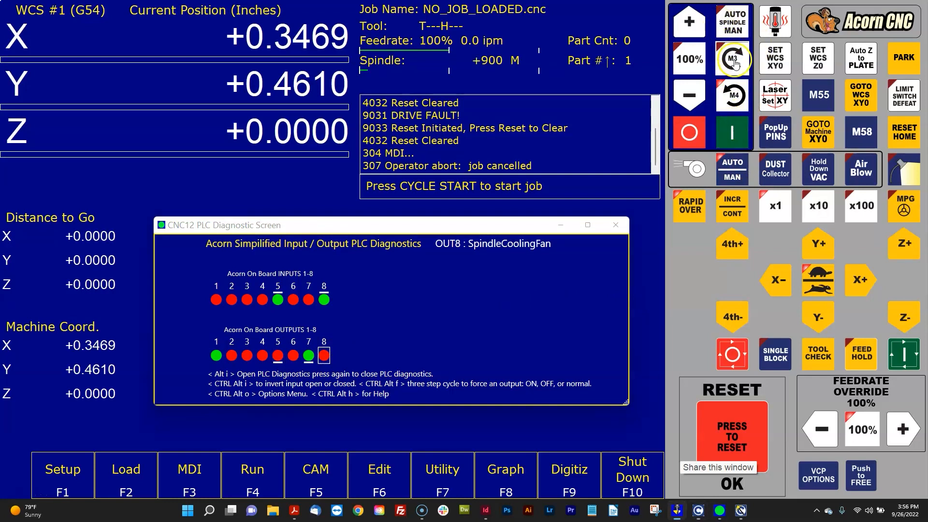
click(734, 122)
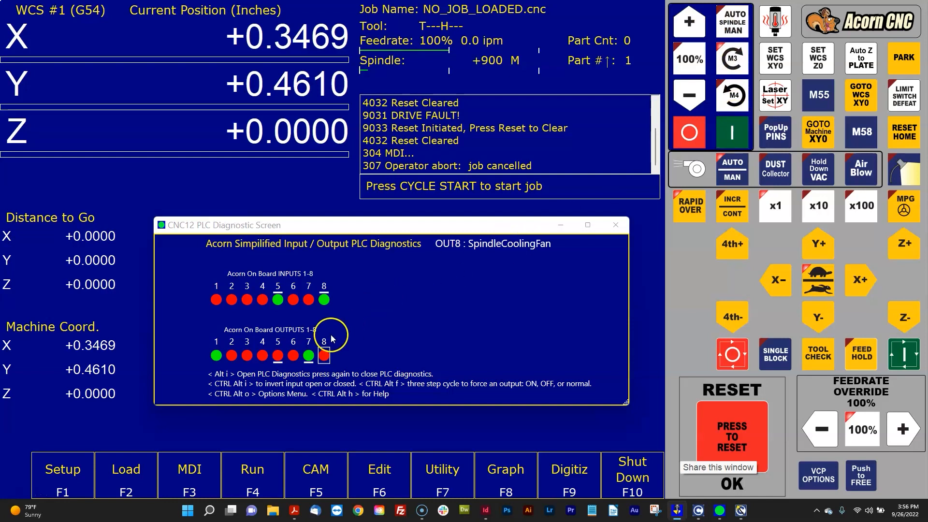
- Start the spindle while output 5 (SpinFWD) is forced off, and return output 5 to its normal state
click(278, 356)
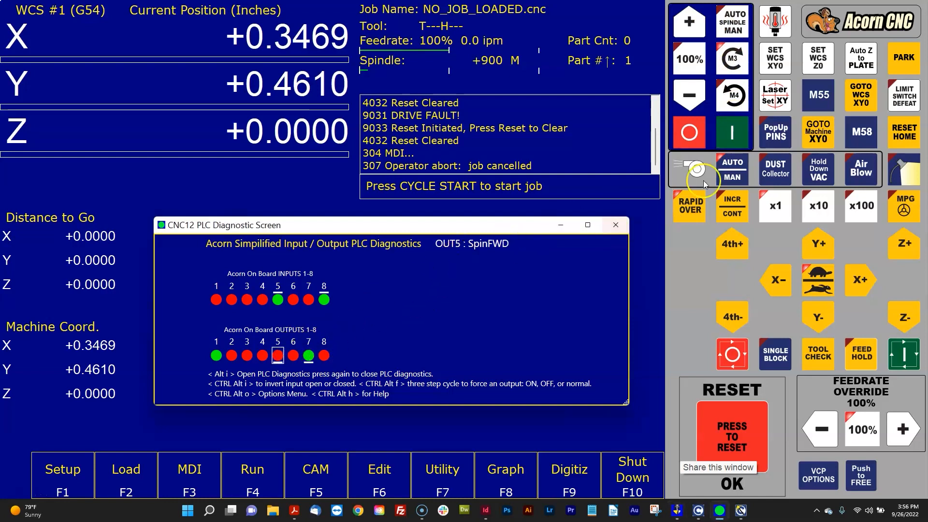
click(734, 136)
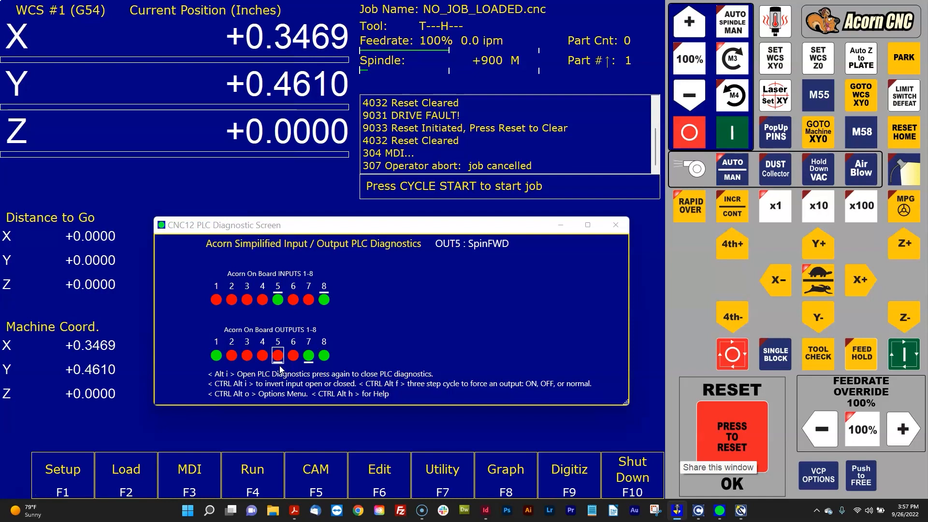
click(280, 361)
key(ctrl+alt+f)
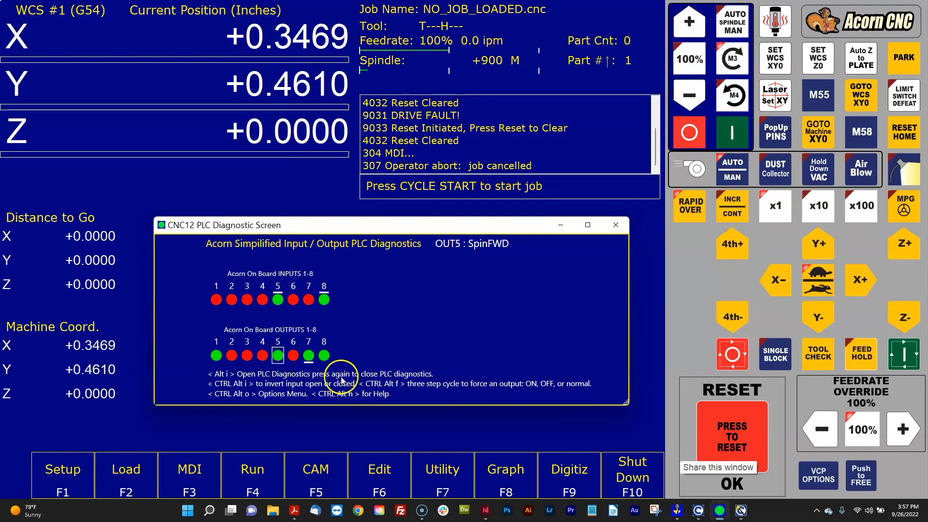
- Try the Laser Set XY function while output 7 (LaserAlignActivate) is forced, and return output 7 to its normal state
click(310, 359)
click(352, 354)
click(309, 356)
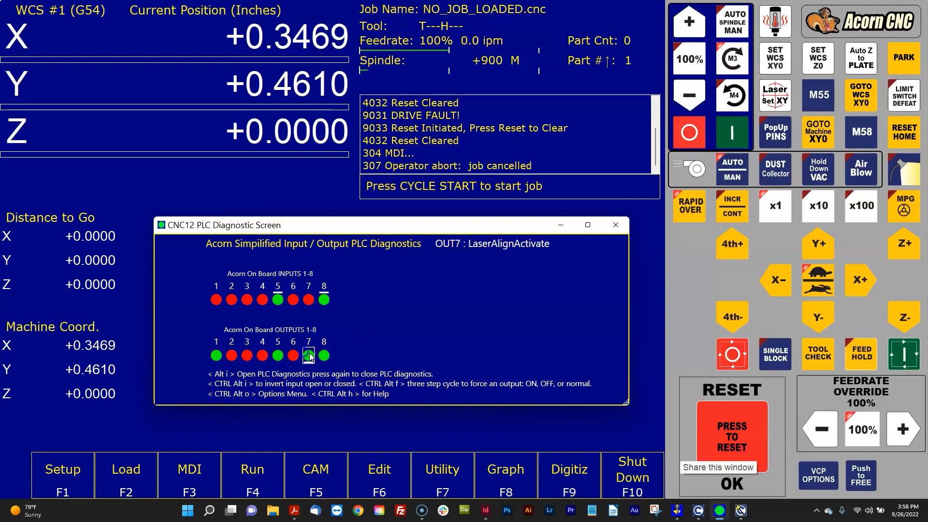
click(465, 366)
click(784, 94)
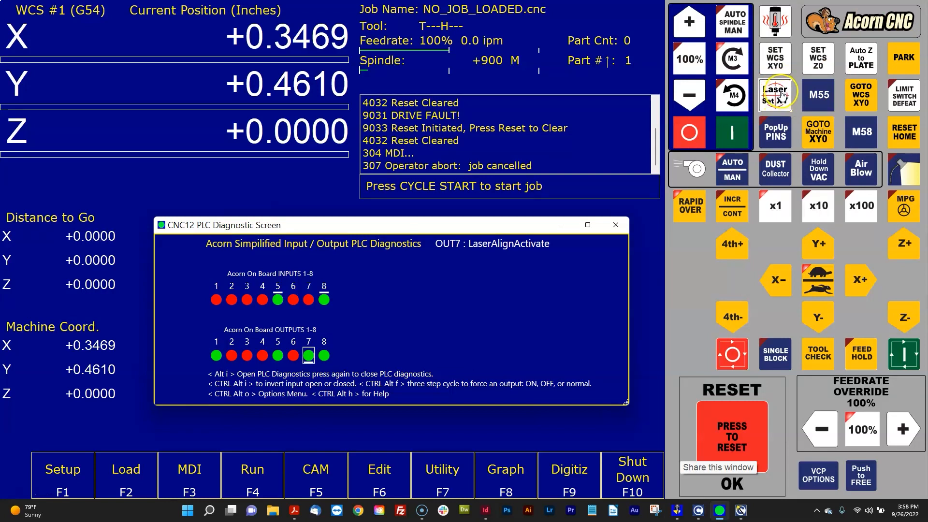
click(314, 357)
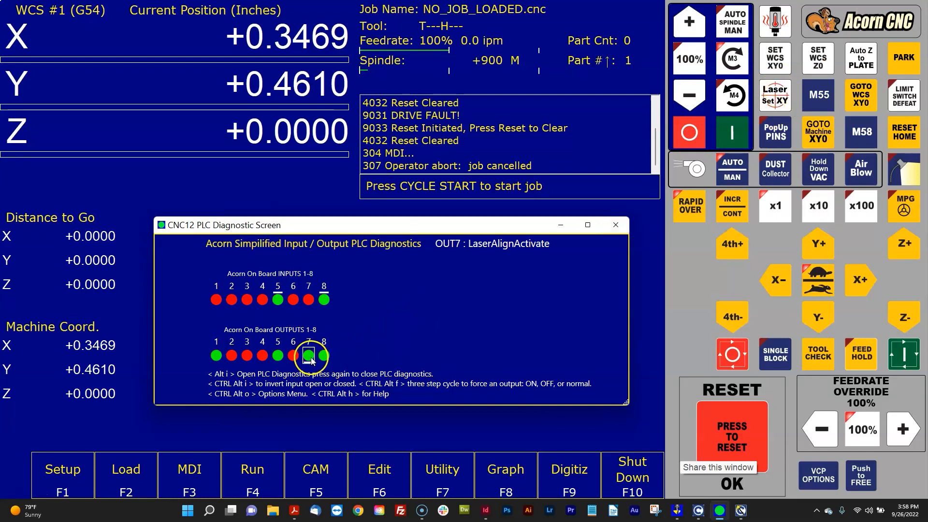
key(ctrl+alt+f)
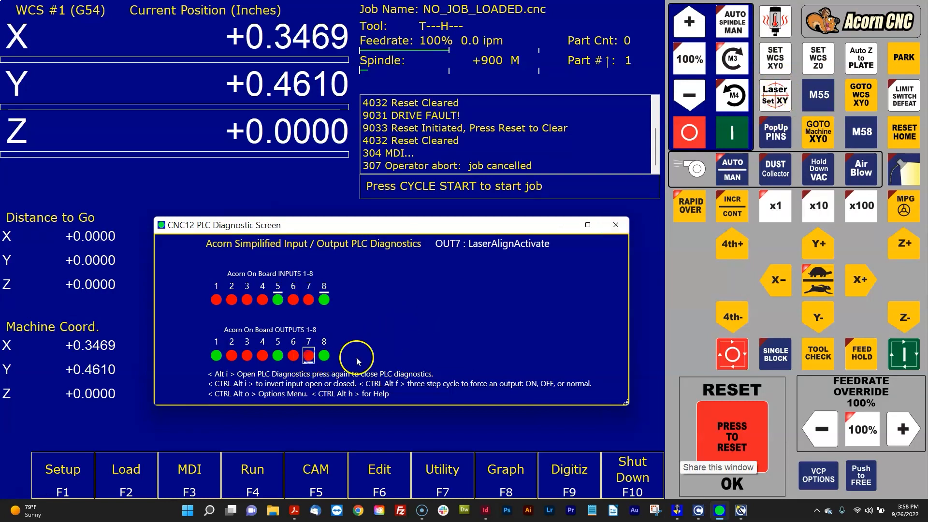
- Change the force state of output 7 (LaserAlignActivate) once more and close the PLC diagnostic screen
click(310, 361)
click(311, 360)
key(ctrl+alt+f)
key(alt+i)
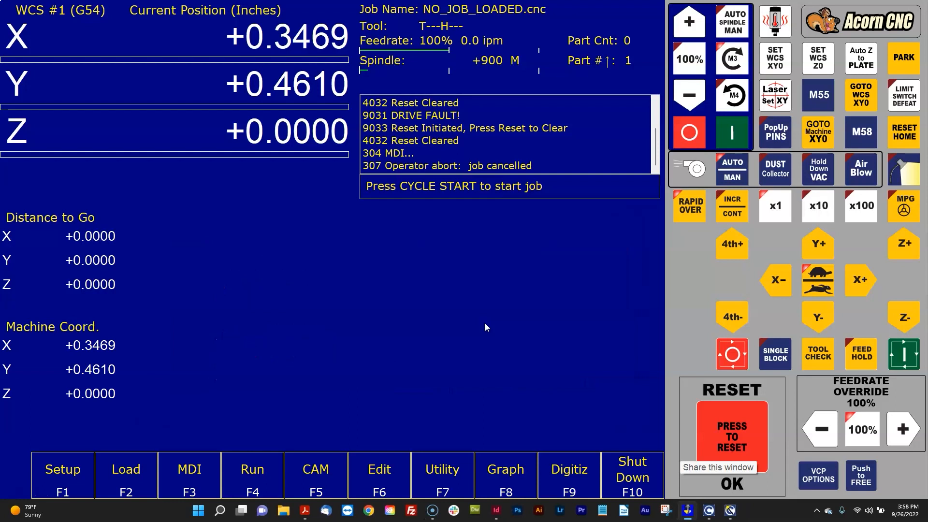
- Show and hide the PLC diagnostic screen, and leave it open over the main screen
key(alt+i)
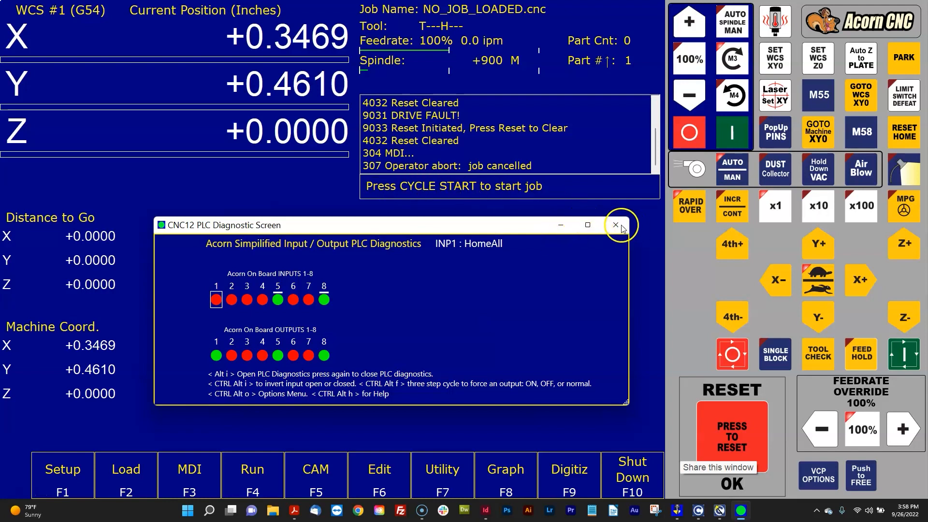
key(alt+i)
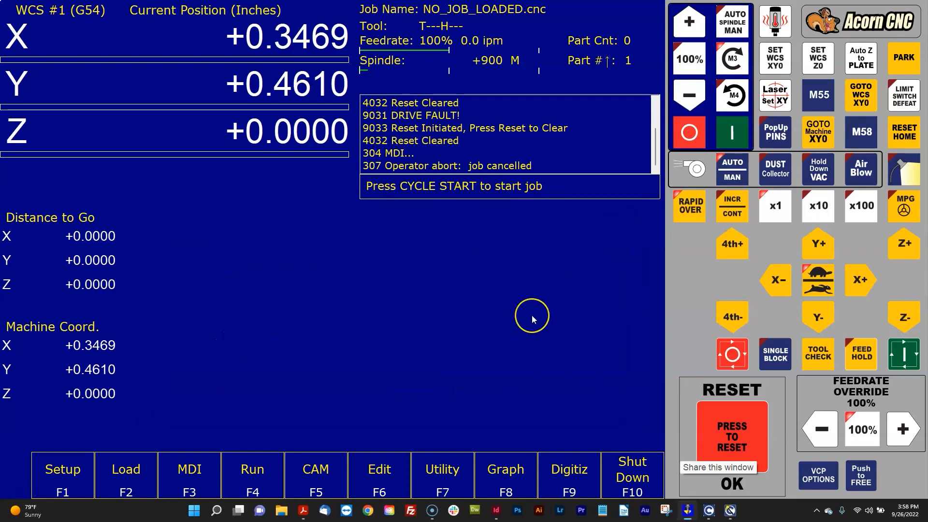
key(alt+i)
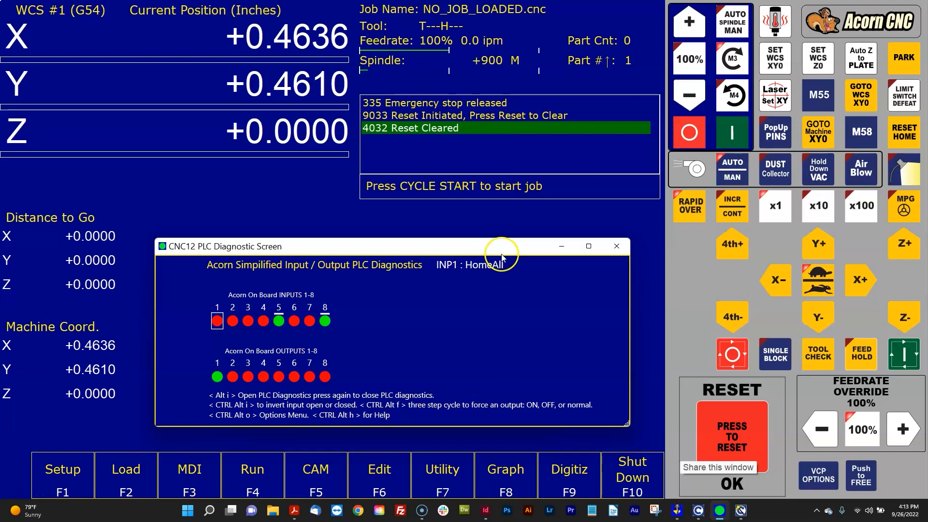
- Check the input definitions in the configuration wizard and minimize the wizard
click(740, 511)
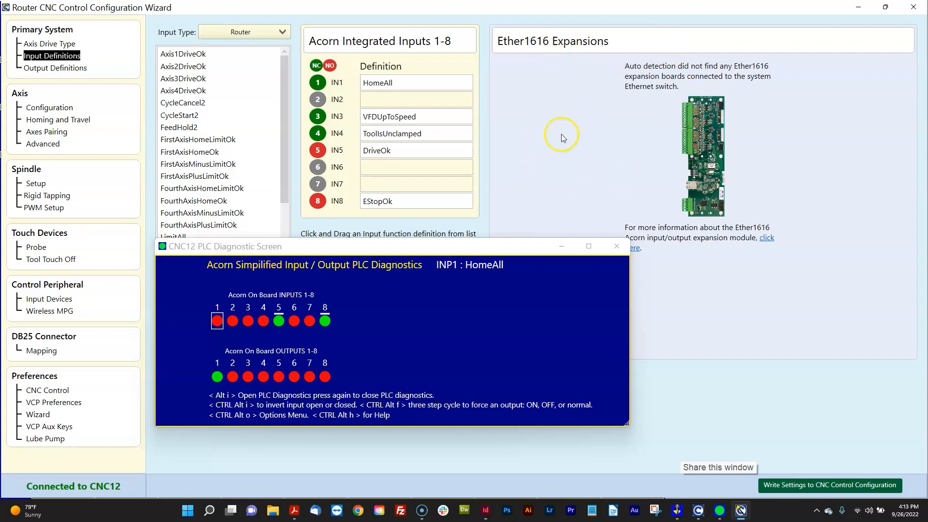
double_click(854, 7)
click(850, 20)
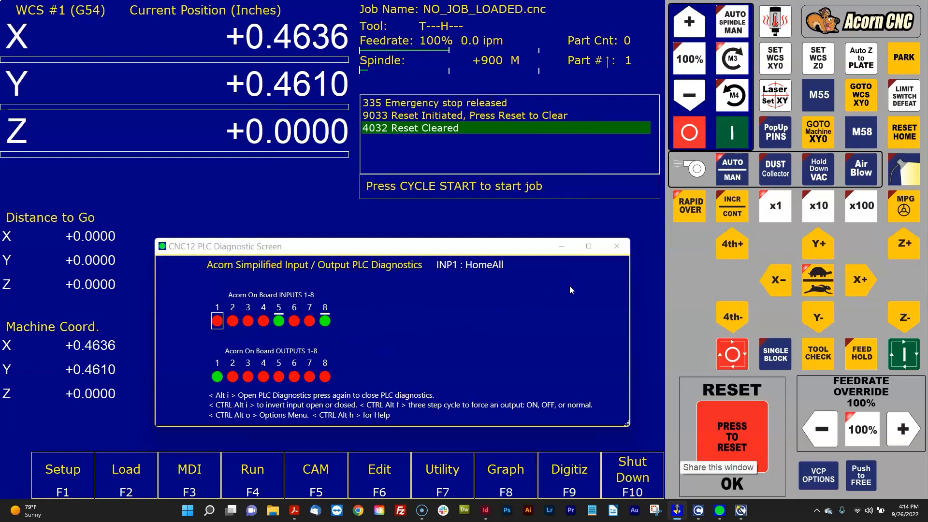
- Reposition the PLC diagnostic window over the main screen and close it
click(333, 251)
drag(333, 251, 328, 239)
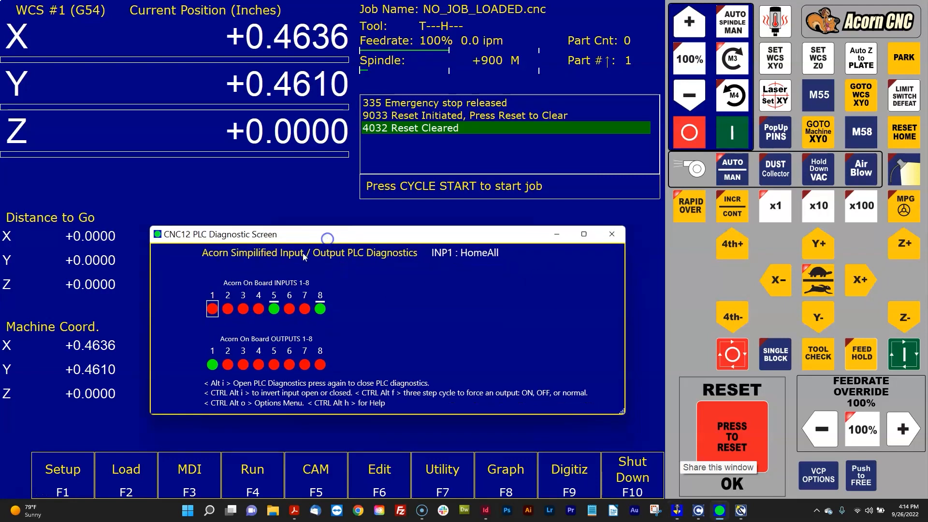
click(205, 261)
click(205, 256)
click(379, 252)
mouse_move(422, 237)
mouse_down()
mouse_move(415, 233)
mouse_move(415, 242)
mouse_up()
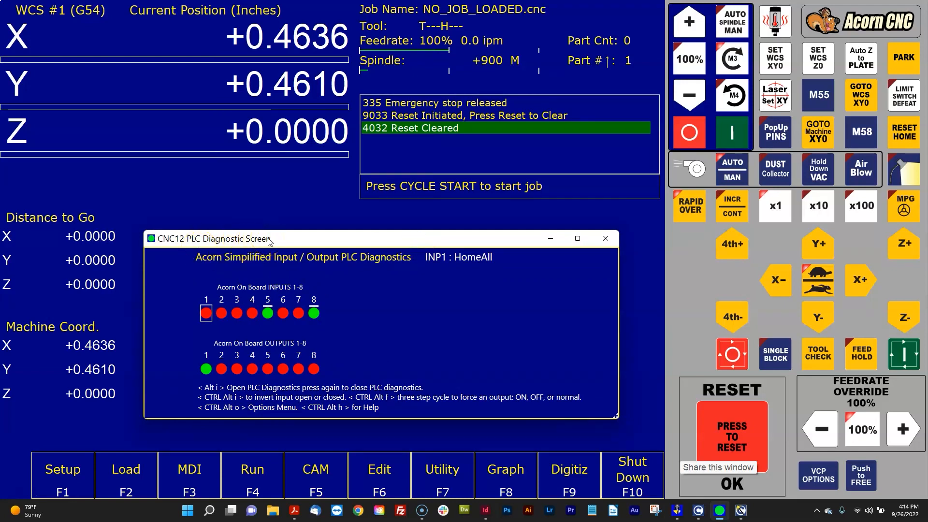
click(610, 245)
click(614, 239)
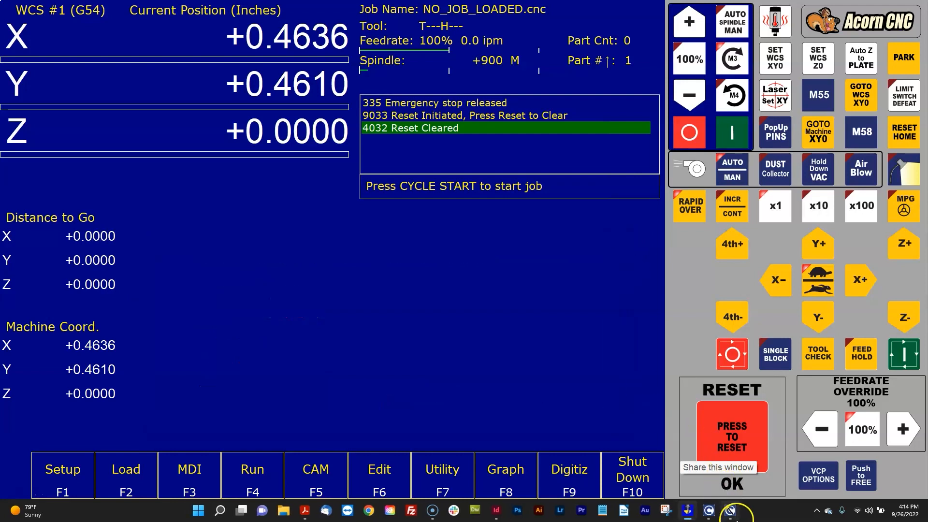
- In the configuration wizard's CNC Control preferences, set Enable Simple PLC Diagnostic as default to No
click(733, 510)
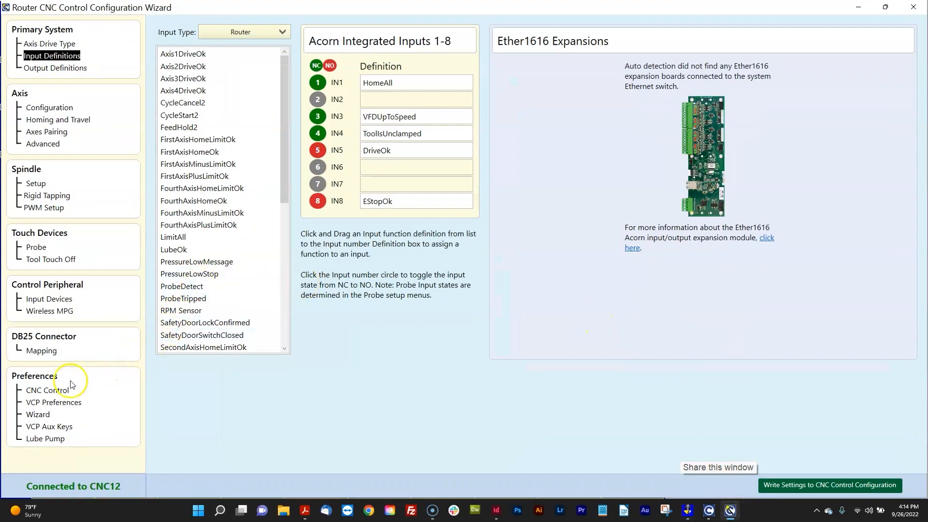
click(63, 393)
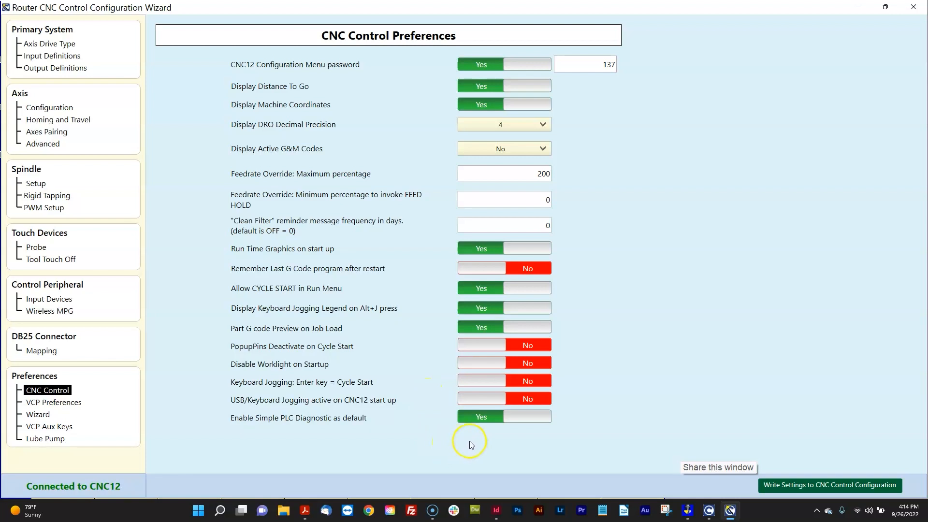
click(478, 424)
- Write the settings to the CNC control configuration, confirm the save and close the wizard
click(780, 484)
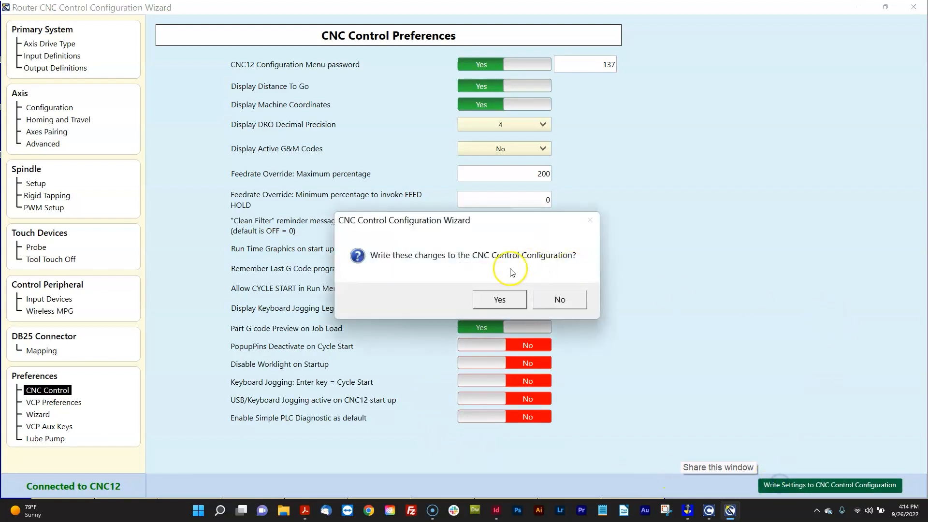
click(498, 298)
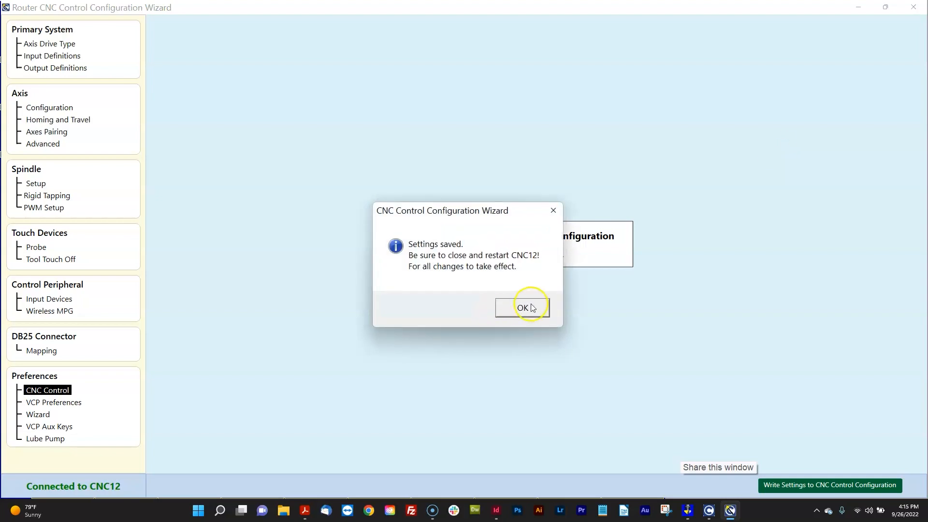
click(540, 306)
click(913, 7)
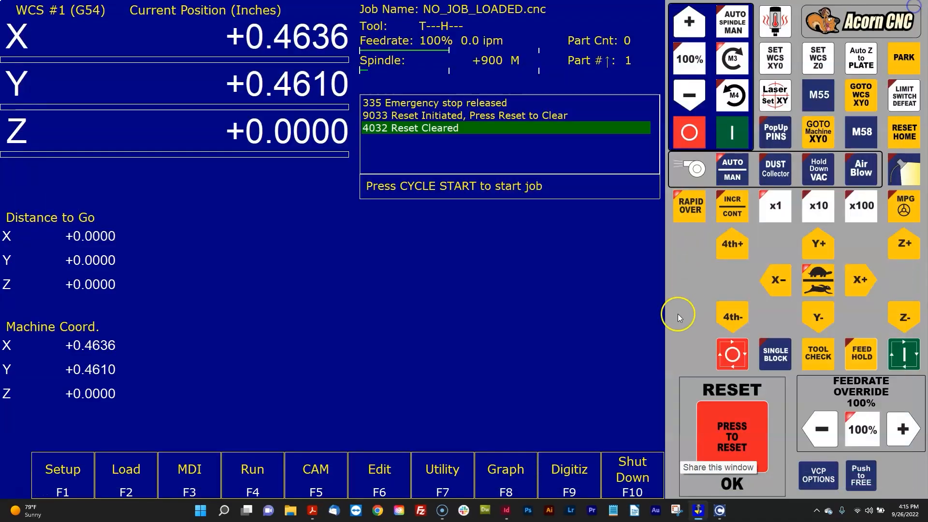
- Shut down the control software, relaunch CNC12 Router and clear the tripped reset
click(576, 469)
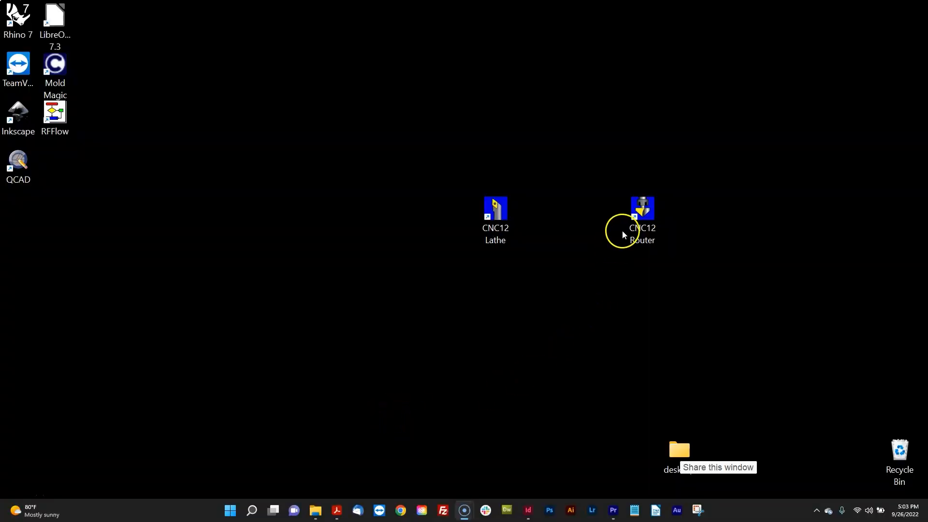
double_click(624, 230)
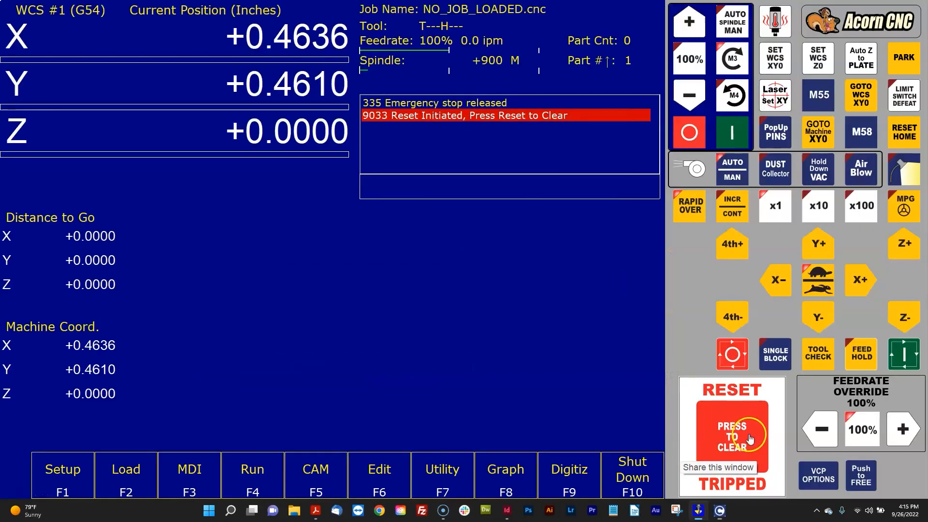
click(748, 437)
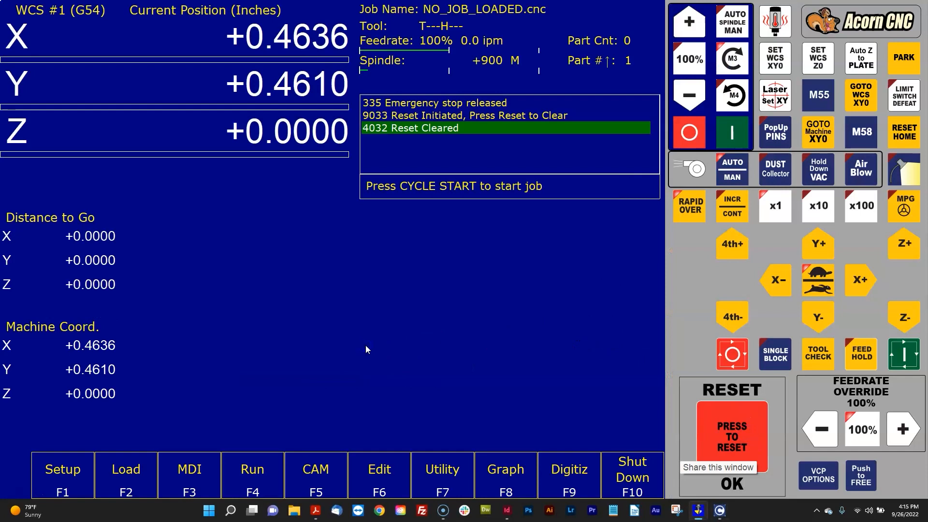
- Open the full PLC diagnostics and step through inputs 1 to 4 and back to input 1
key(alt+i)
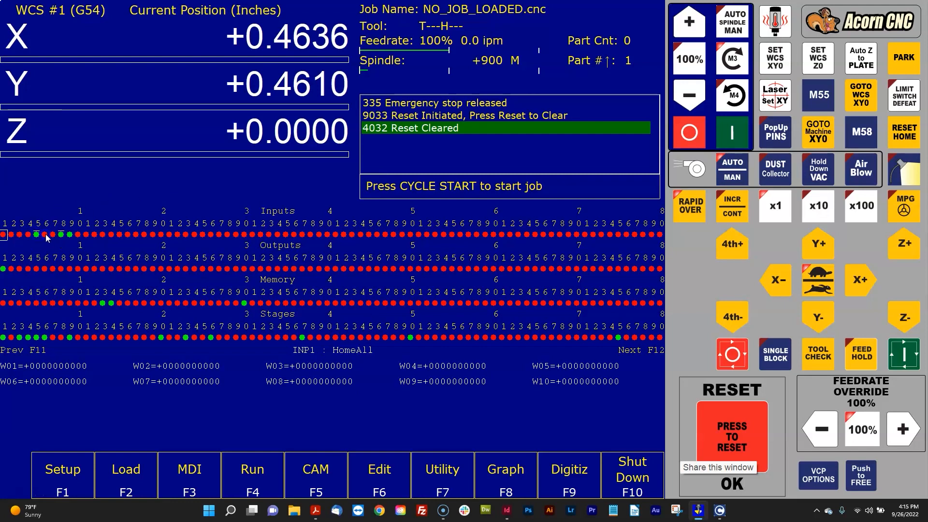
click(164, 264)
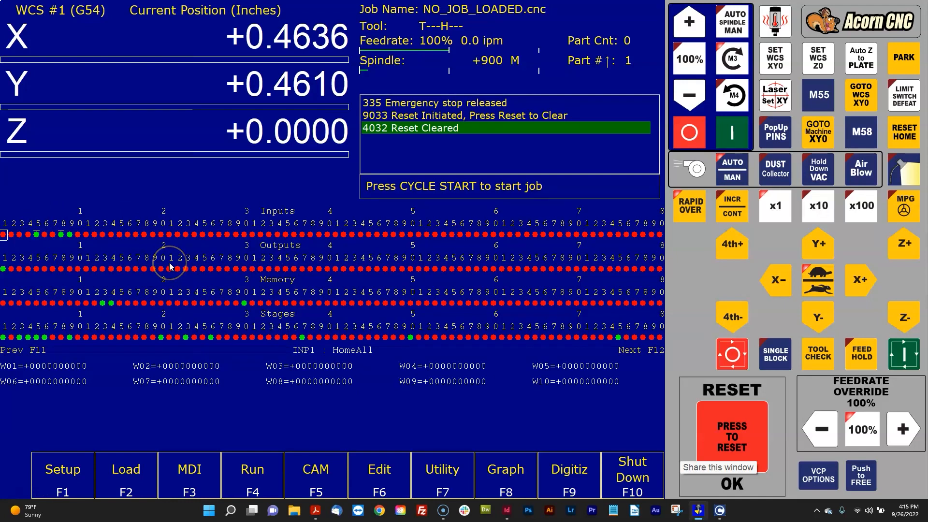
key(Right)
key(Right)
key(Right)
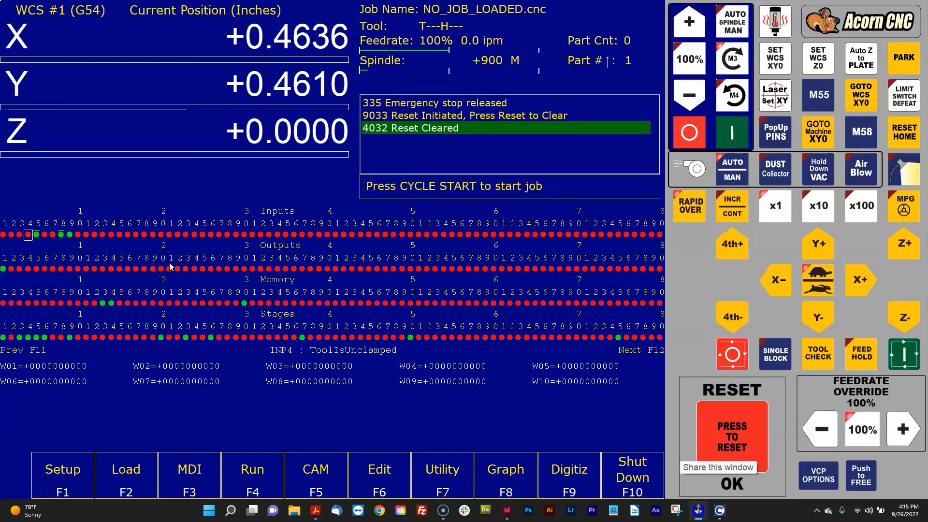
key(Left)
key(Left)
key(Left)
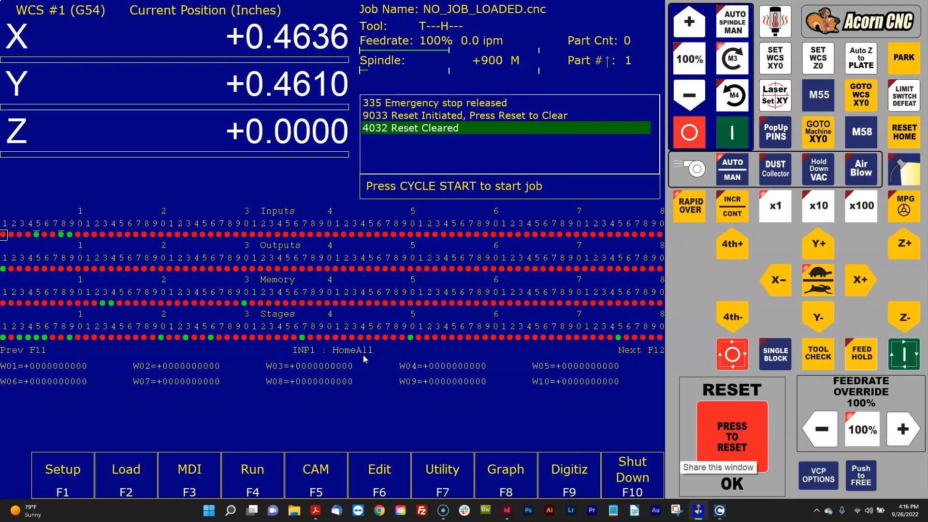
- Step through the inputs to input 8 (EStopOk), reading each input's assigned function
key(Right)
key(Right)
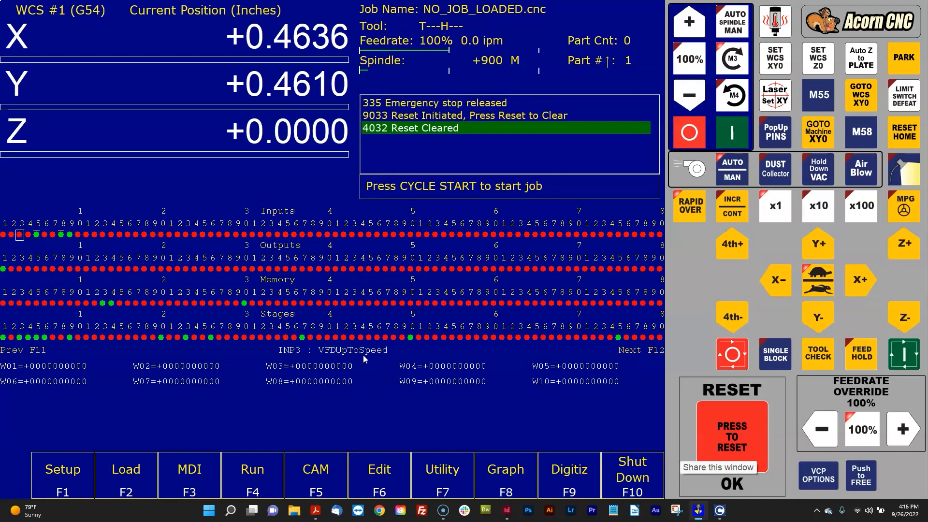
key(Right)
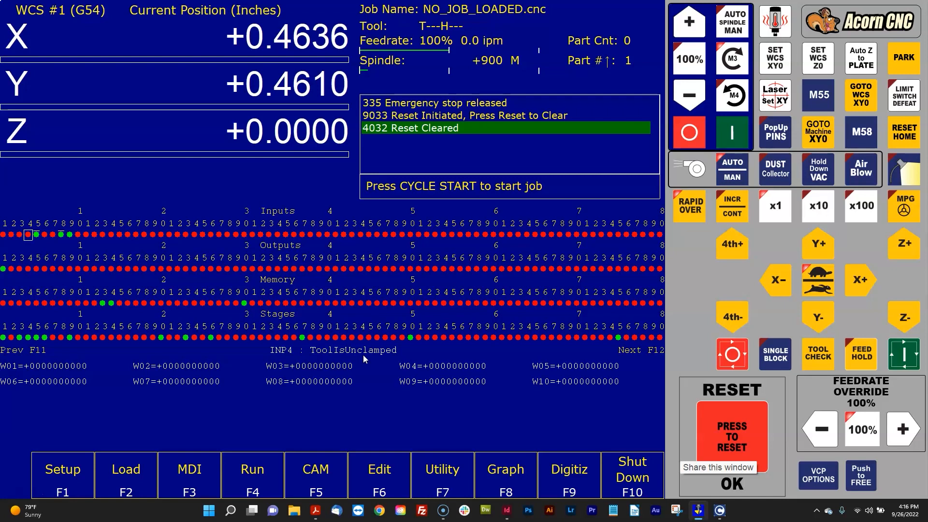
key(Right)
key(Right)
key(Right)
key(Right)
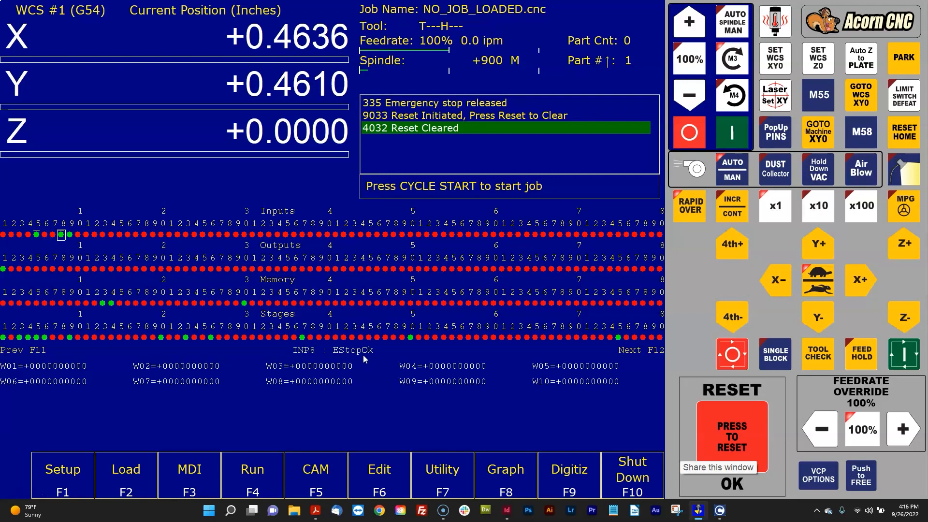
- Move to the outputs row and examine the functions of outputs 2 (RouterDustCollection) through 5 (SpinFWD)
key(Left)
key(Left)
key(Left)
key(Down)
key(Left)
key(Left)
key(Left)
key(Left)
key(Right)
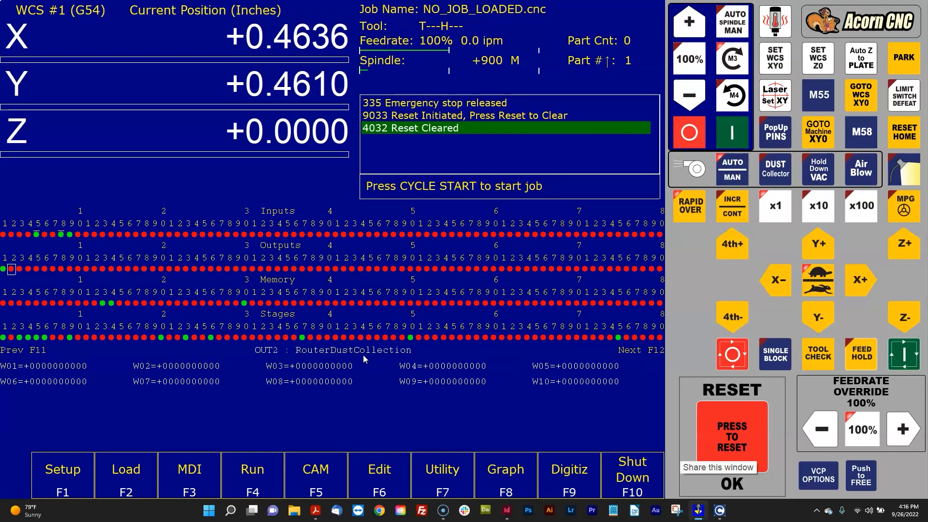
key(Right)
key(Right)
key(Right)
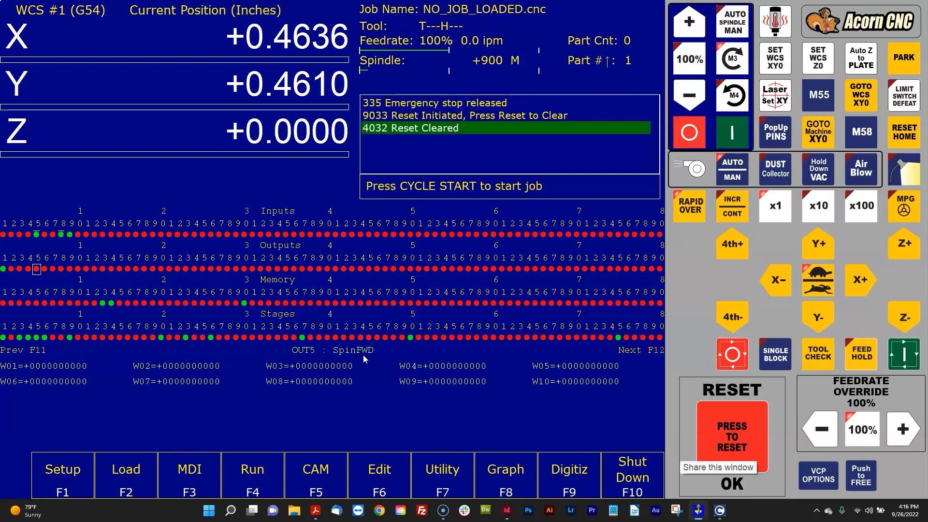
- Select output 8 (SpindleCooling_Fan) in the full diagnostics and cycle its force state
key(Up)
key(Left)
key(Left)
key(Left)
key(Left)
key(Down)
key(Right)
key(Right)
key(Right)
key(Right)
key(Right)
key(Right)
key(Right)
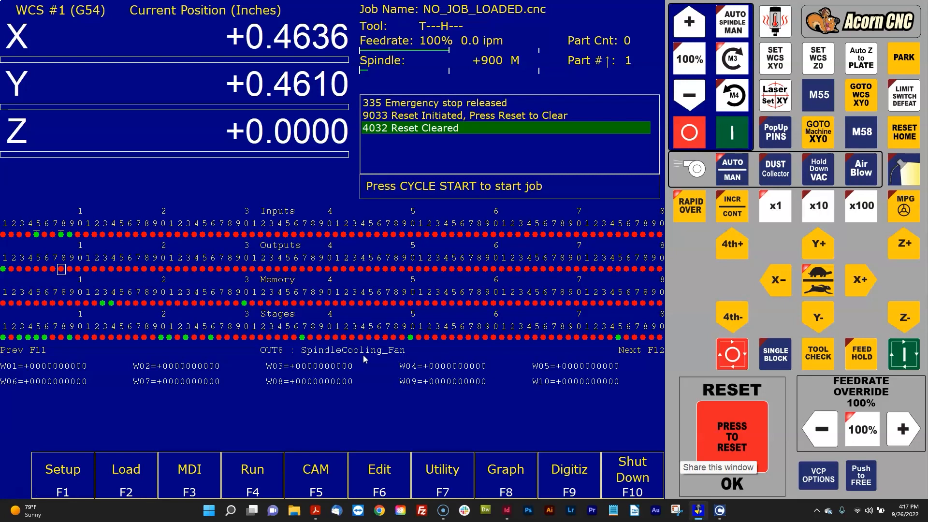
key(ctrl+alt+f)
key(ctrl+alt+f)
- Move to the memory row and browse the memory bits around MEM5
key(Down)
key(Left)
key(Left)
key(Left)
key(Left)
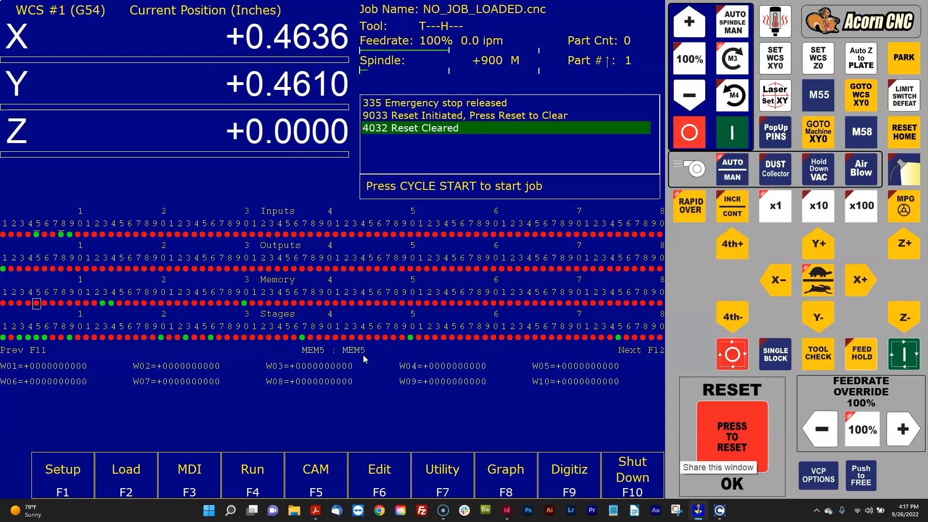
key(Right)
key(Right)
key(Right)
- Move to the stages row and examine stages around 7 (G540SpindleStage) and 8 (SpindleBrakeStage)
key(Down)
key(Down)
key(Up)
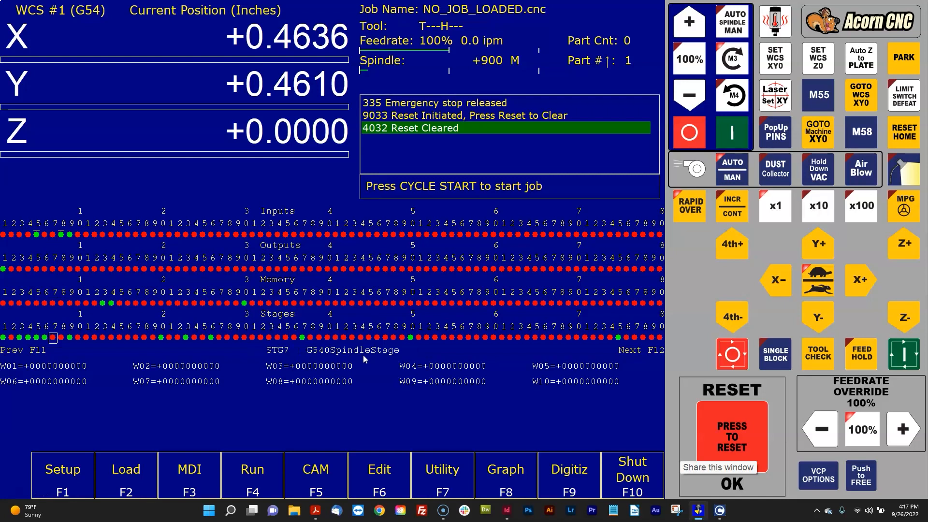
key(Left)
key(Left)
key(Right)
key(Right)
key(Right)
key(Right)
key(Right)
key(Left)
key(Left)
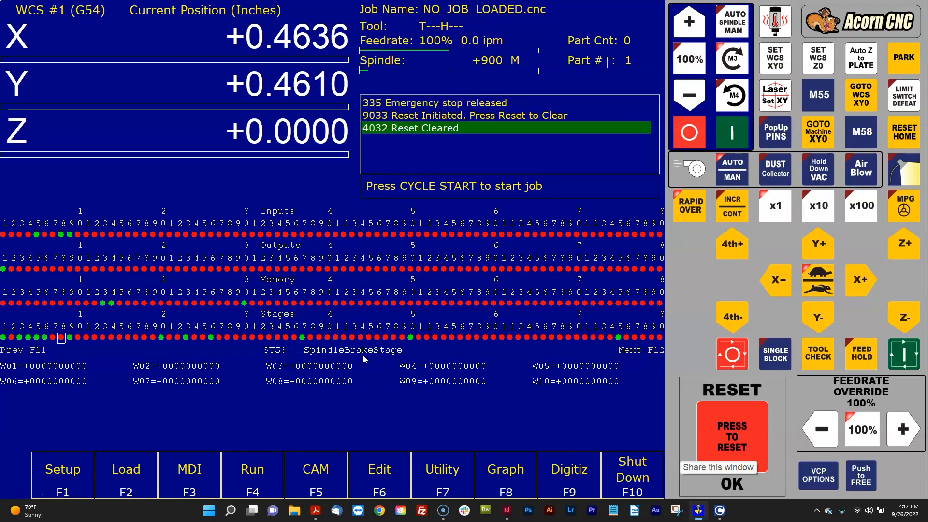
- Return to input 8 (EStopOk) in the inputs row, toggle the full diagnostics display and leave it closed
key(Up)
key(Up)
key(Up)
key(alt+i)
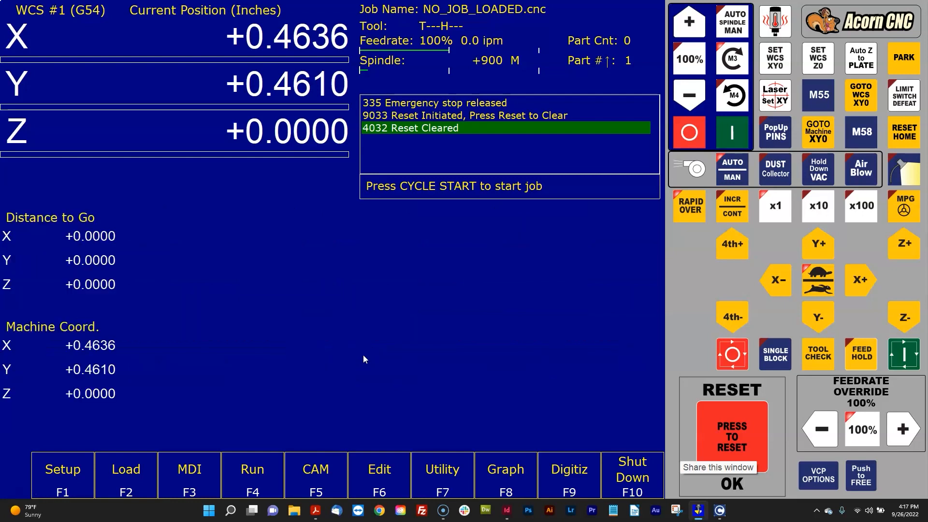
key(alt+i)
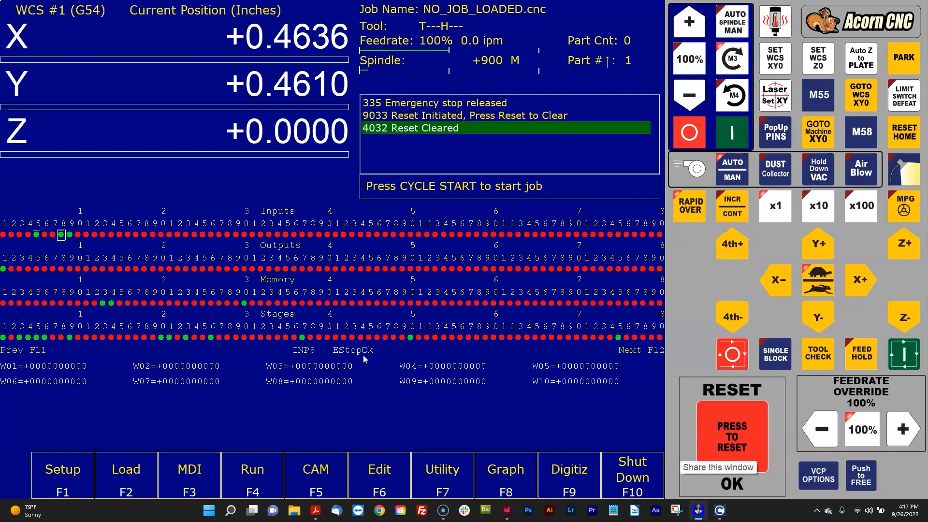
key(alt+i)
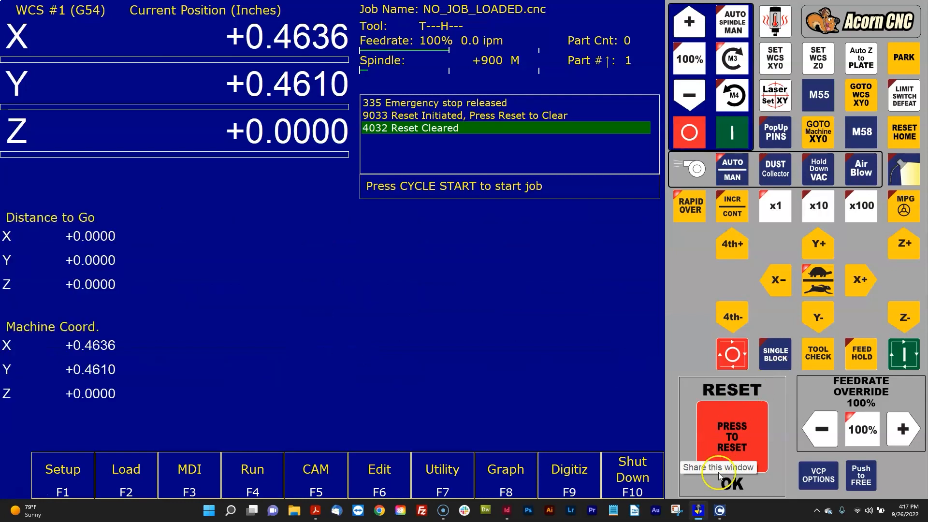
- Enable Simple PLC Diagnostic as default in the Acorn Wizard's CNC Control preferences and write the settings to the CNC control configuration
click(443, 472)
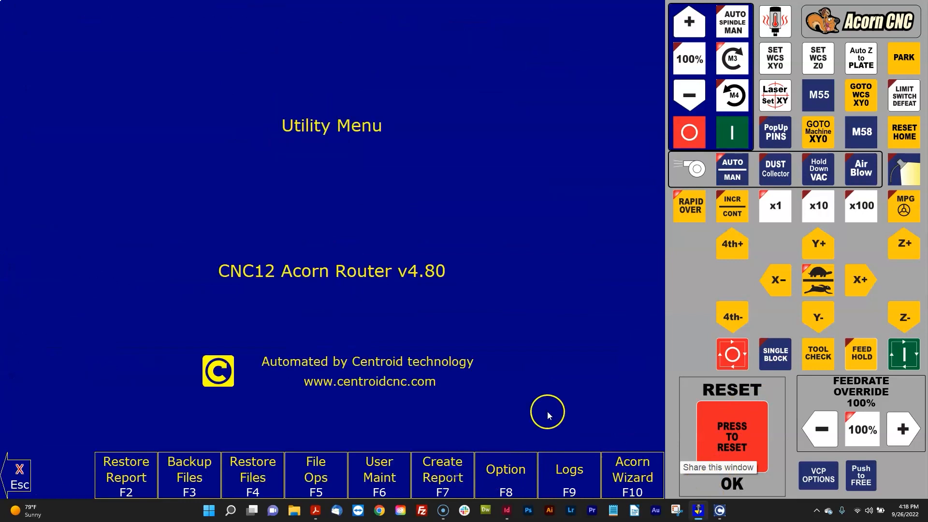
click(608, 478)
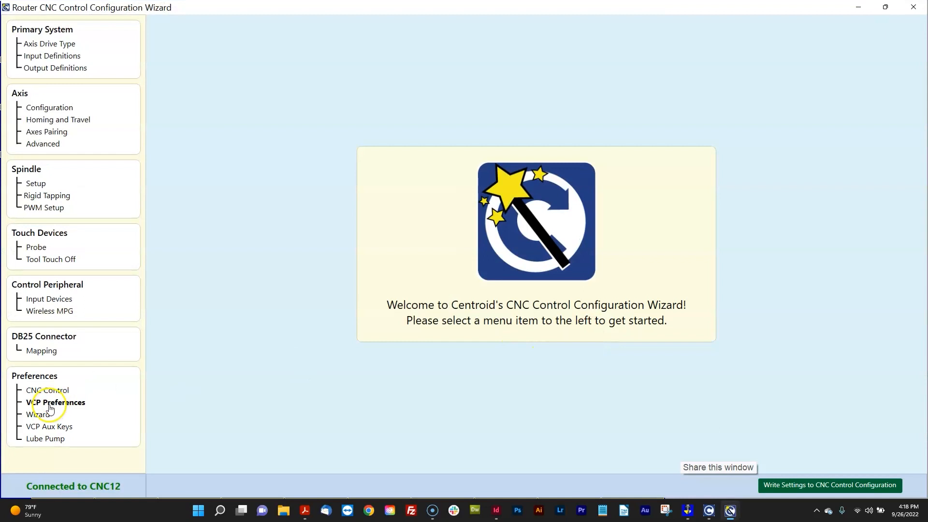
click(50, 391)
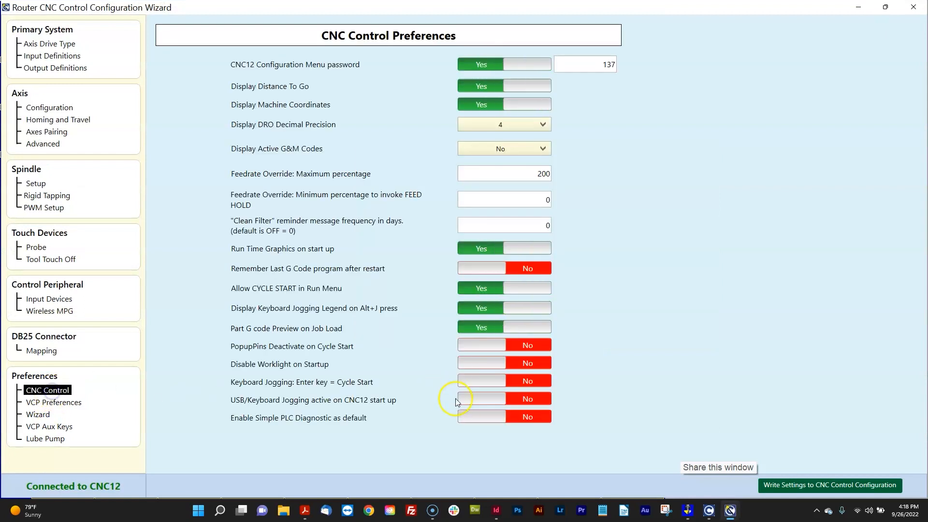
click(480, 417)
click(819, 485)
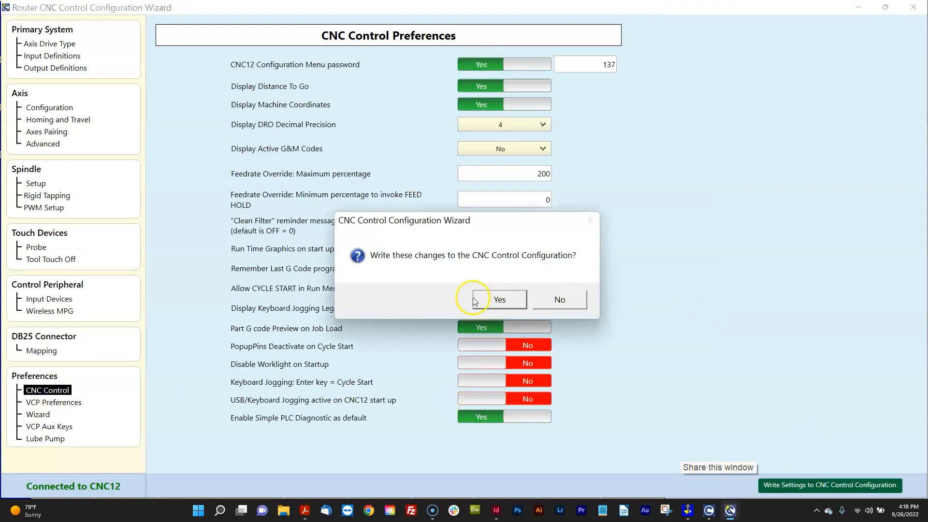
click(498, 299)
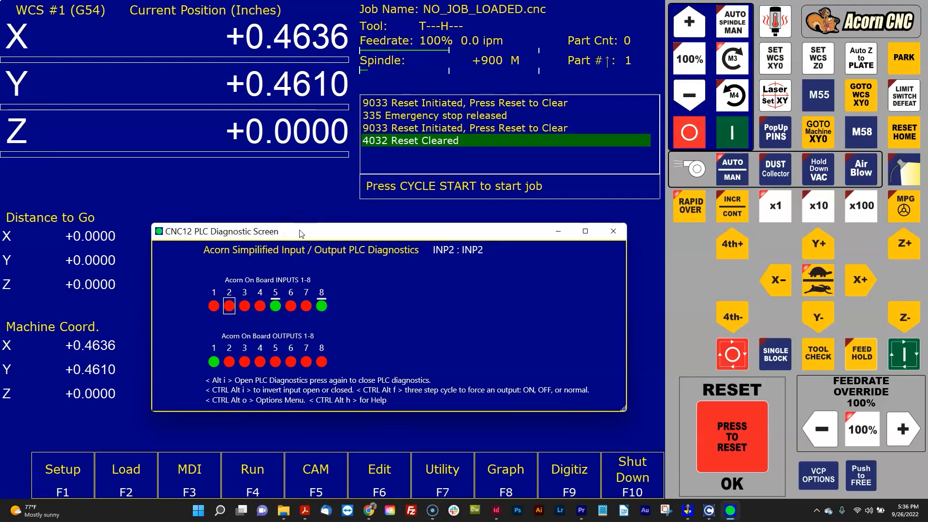
- Browse the on-board inputs, starting around input 1 (HomeAll), in the simplified PLC diagnostics
key(Left)
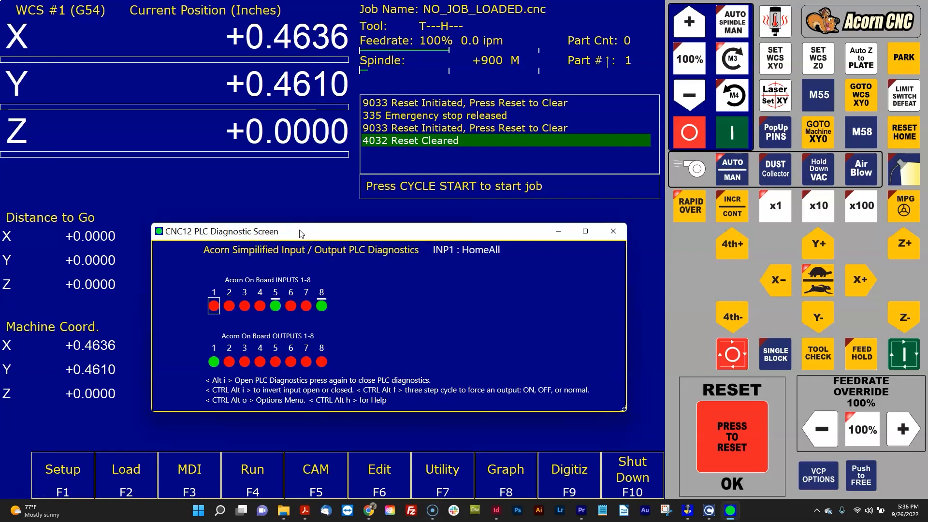
key(Right)
key(Right)
key(Right)
key(Right)
- Switch to the Chrome browser and view the Centroid Acorn CNC Controller section of the Centroid support forum
key(alt+Tab)
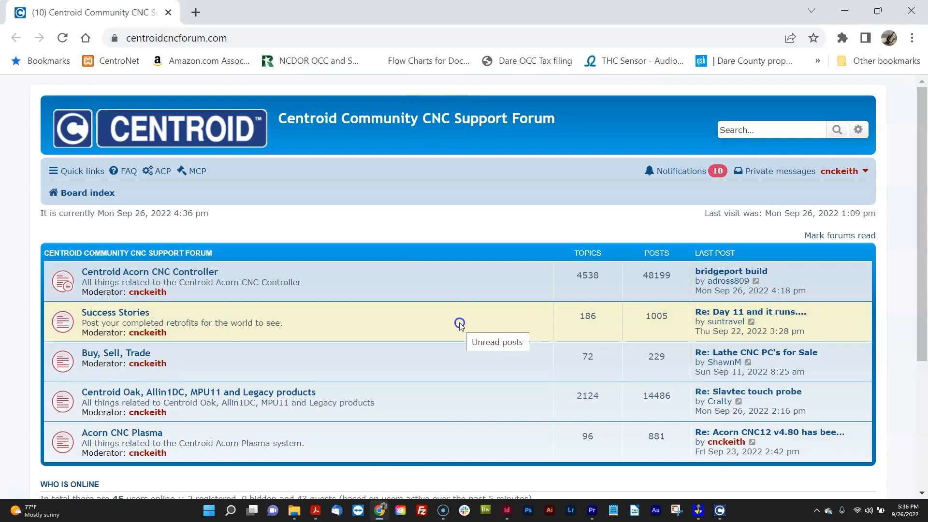
click(196, 275)
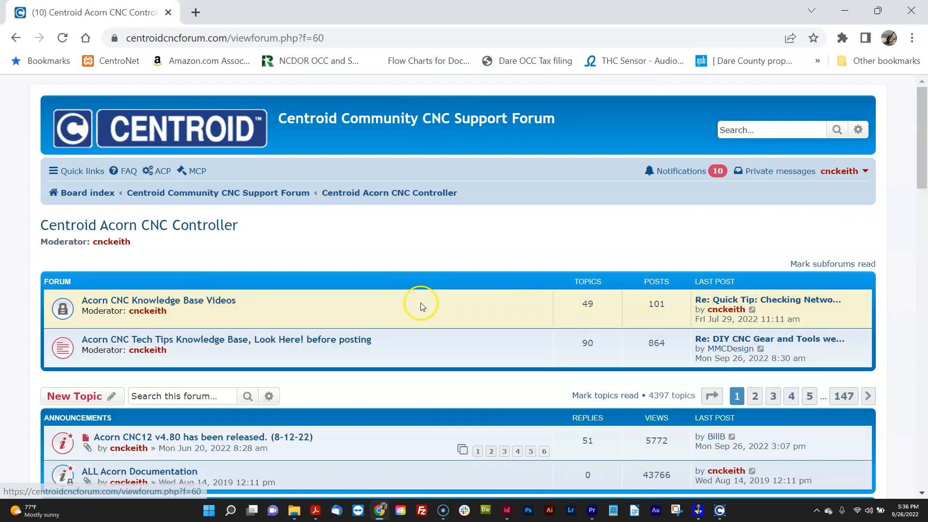
scroll(423, 305, down, 4)
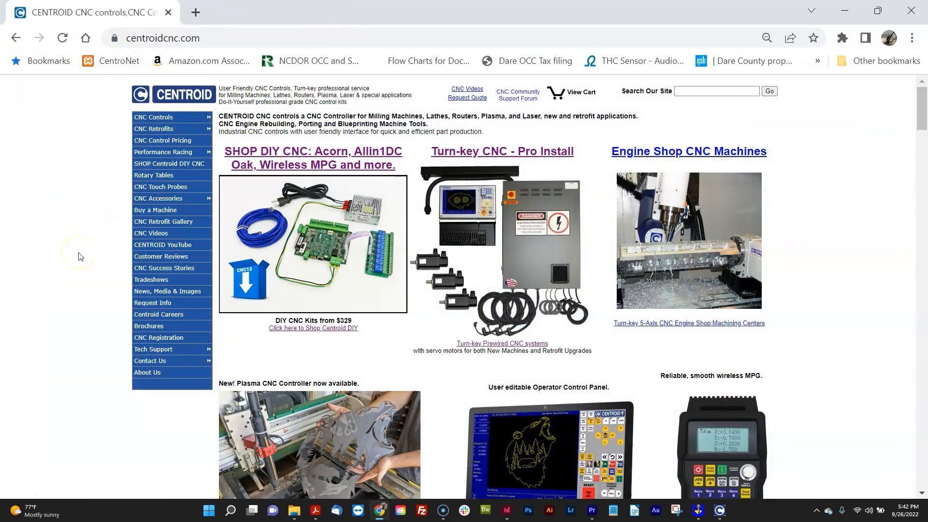
- Open the Acorn CNC Controller page through the Centroid DIY CNC shop and look over the system diagram and controller kit details
click(334, 282)
click(331, 292)
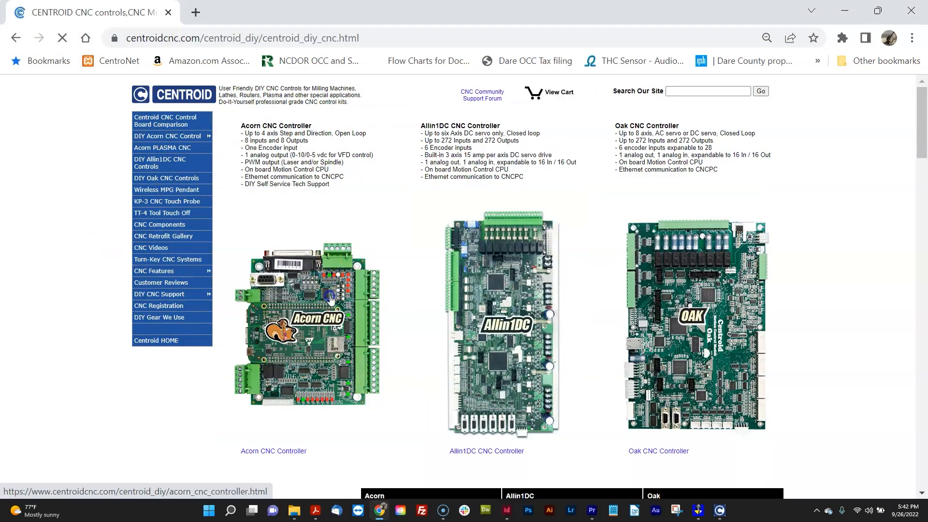
scroll(338, 297, down, 15)
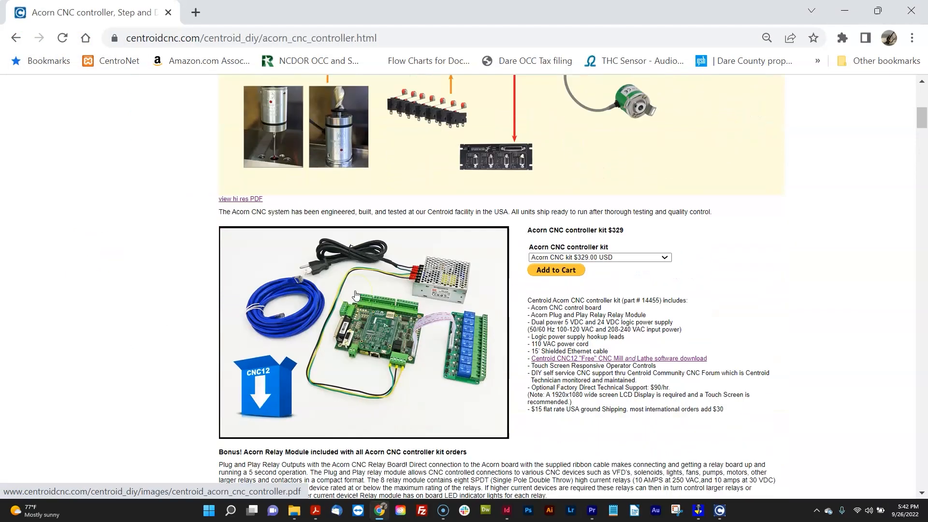
scroll(357, 294, up, 8)
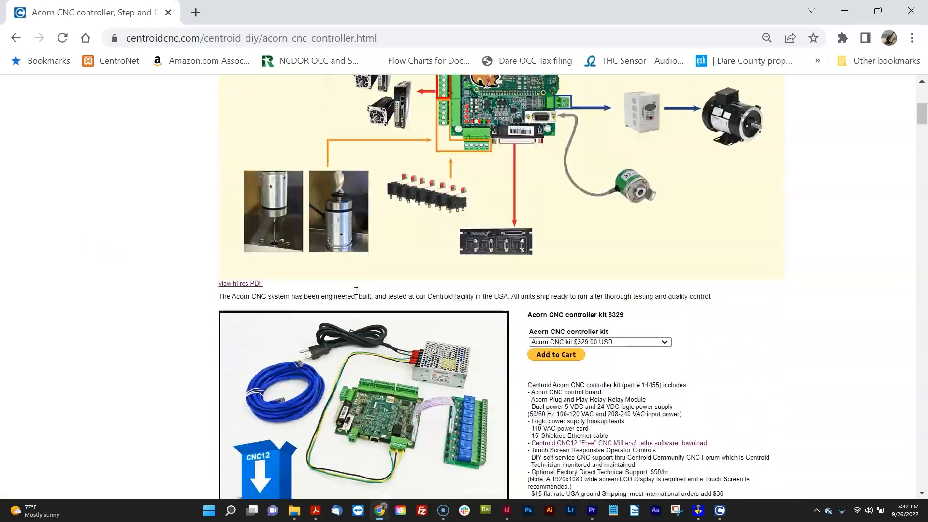
scroll(356, 291, up, 4)
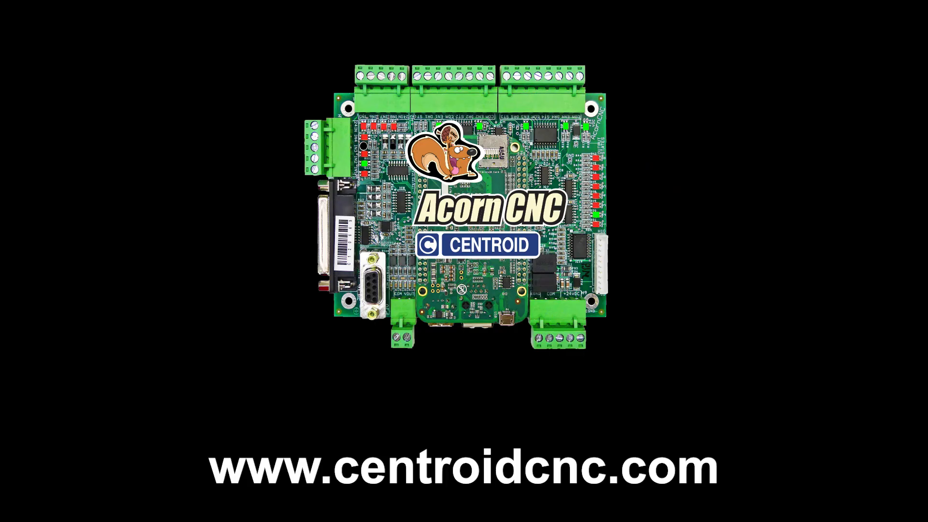